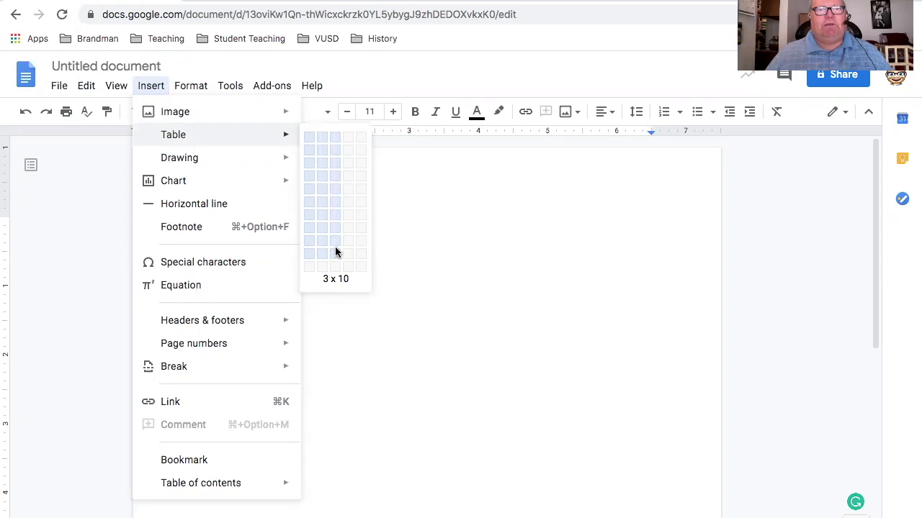
Insert a table of 3 columns by 10 rows and merge the three cells of its first row
left_click(336, 251)
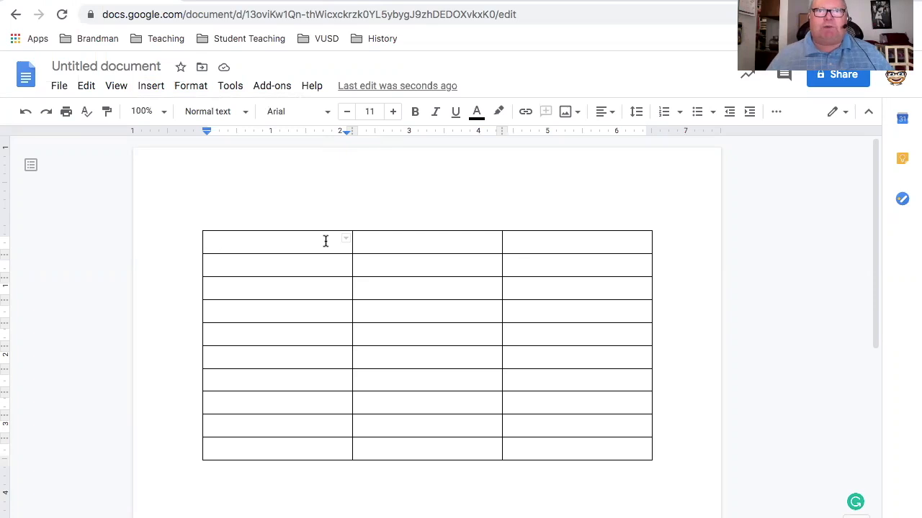
left_click_drag(242, 242, 539, 246)
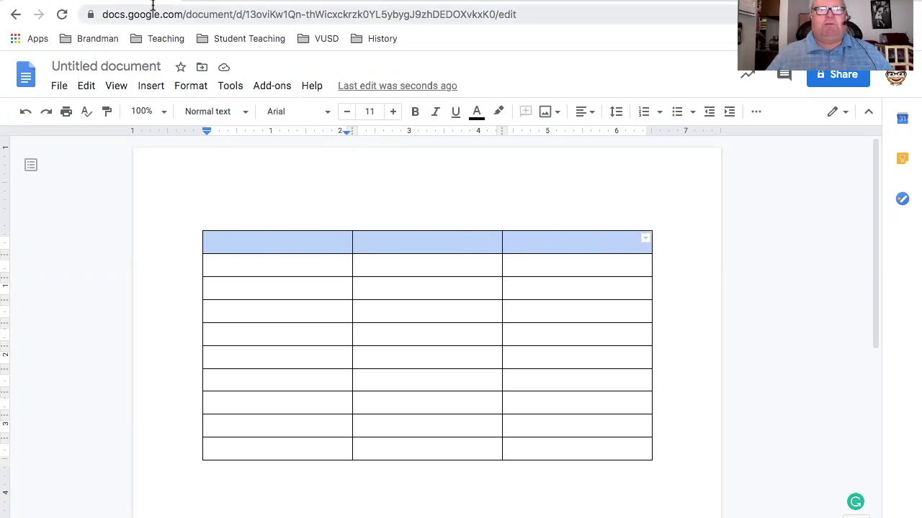
left_click(196, 88)
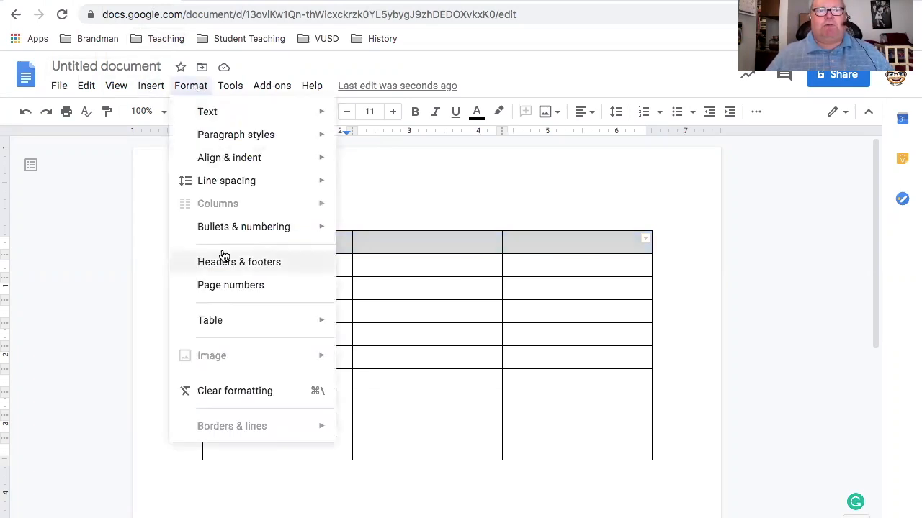
mouse_move(244, 323)
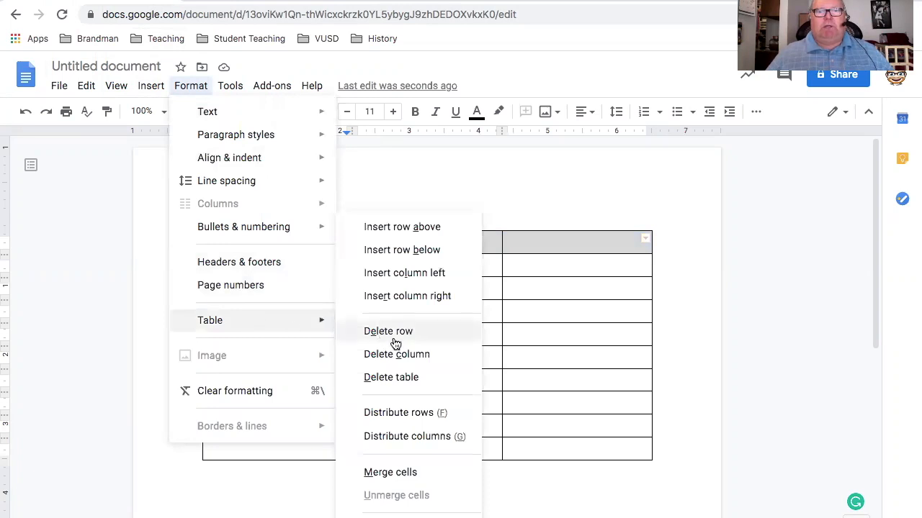
left_click(406, 476)
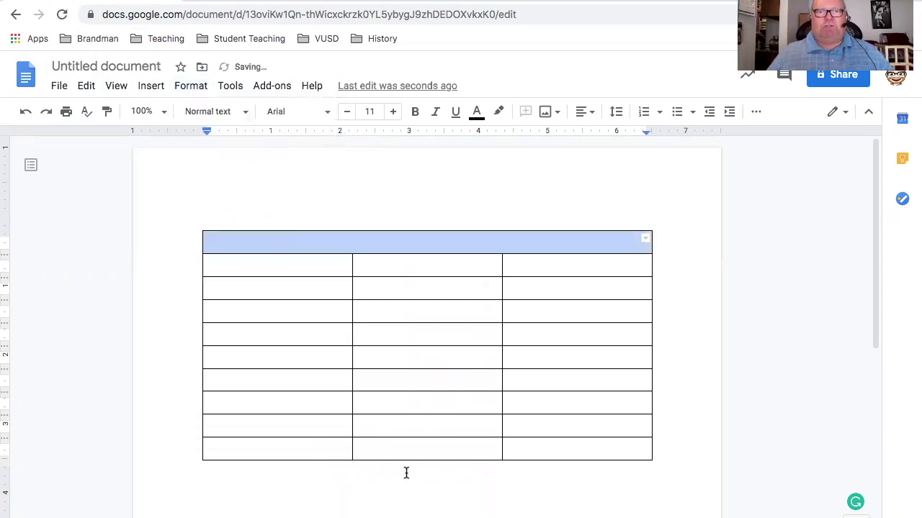
Center-align the merged first row of the table and enter the title "The Daily Star" in it
left_click(425, 247)
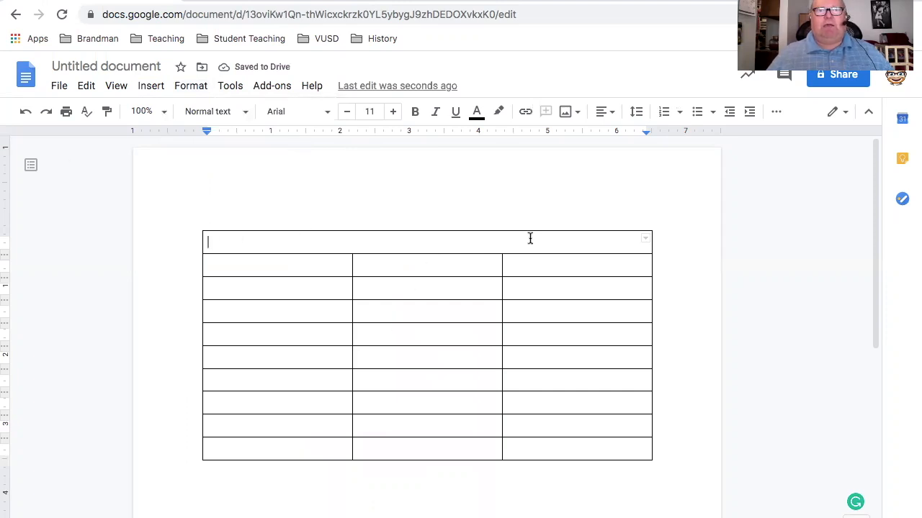
left_click(611, 116)
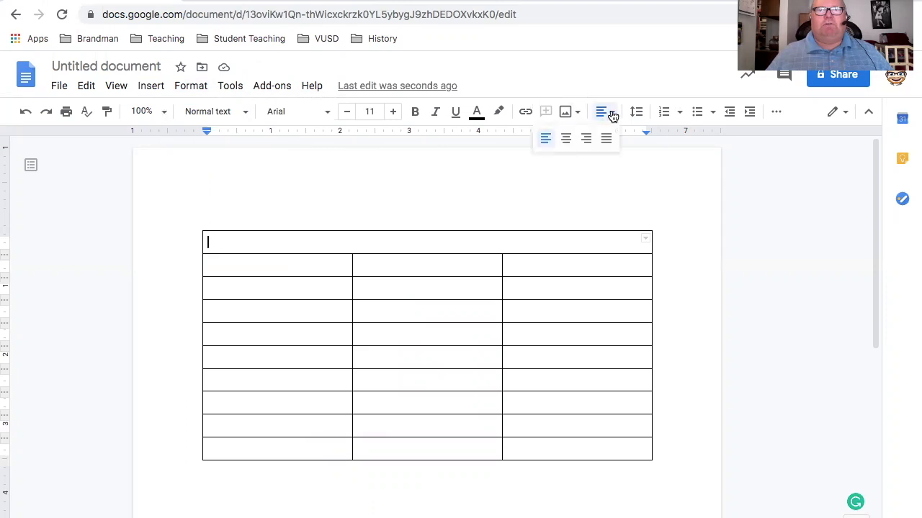
left_click(565, 140)
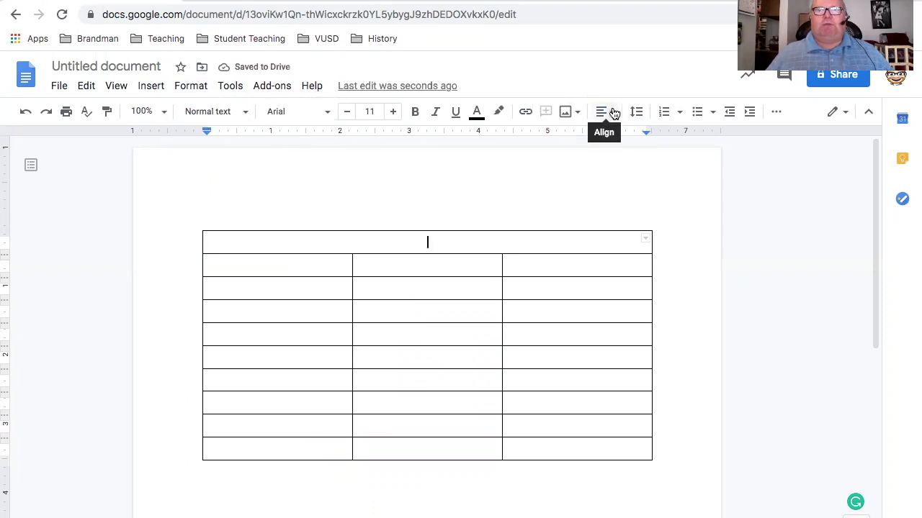
left_click(613, 114)
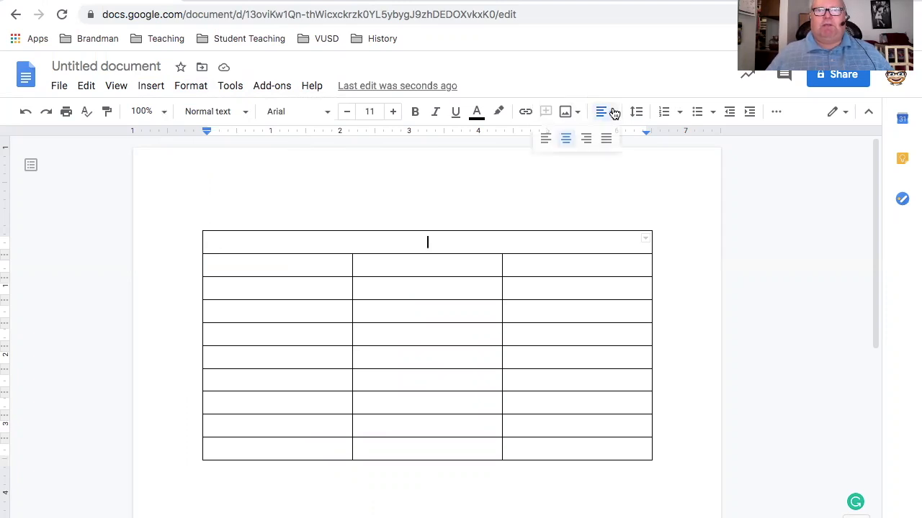
left_click(566, 140)
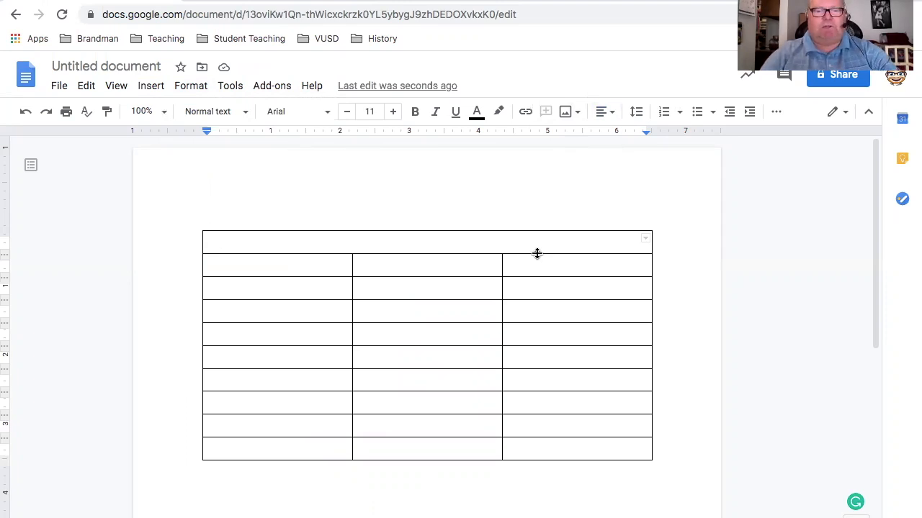
type("T")
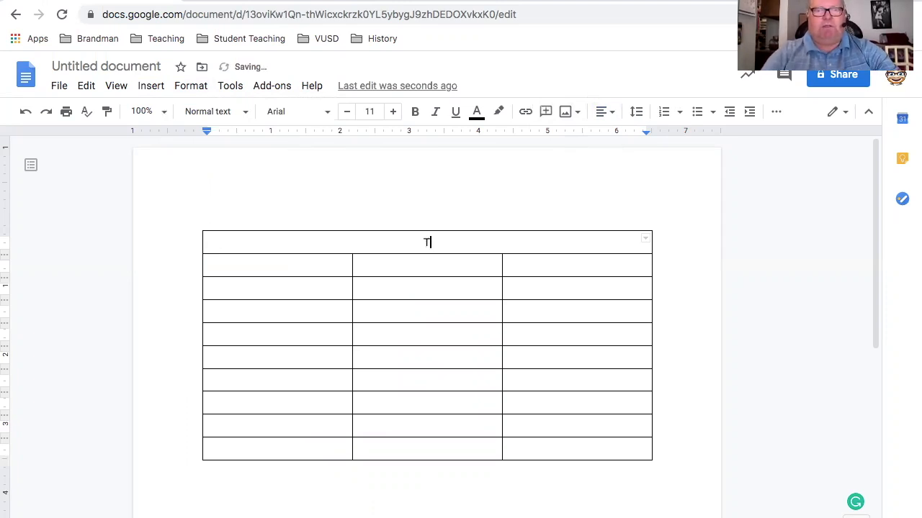
type("he Daily")
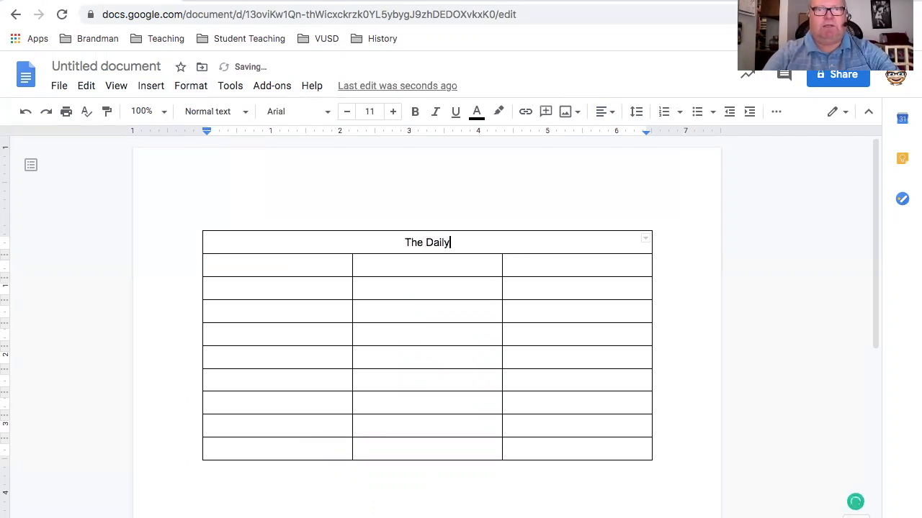
type(" Star")
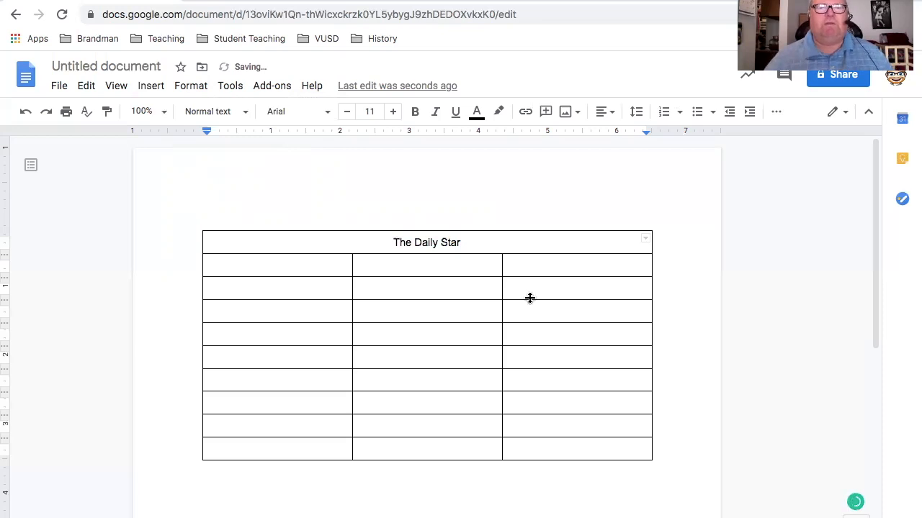
Format the title "The Daily Star" in bold at font size 65
left_click_drag(391, 241, 462, 240)
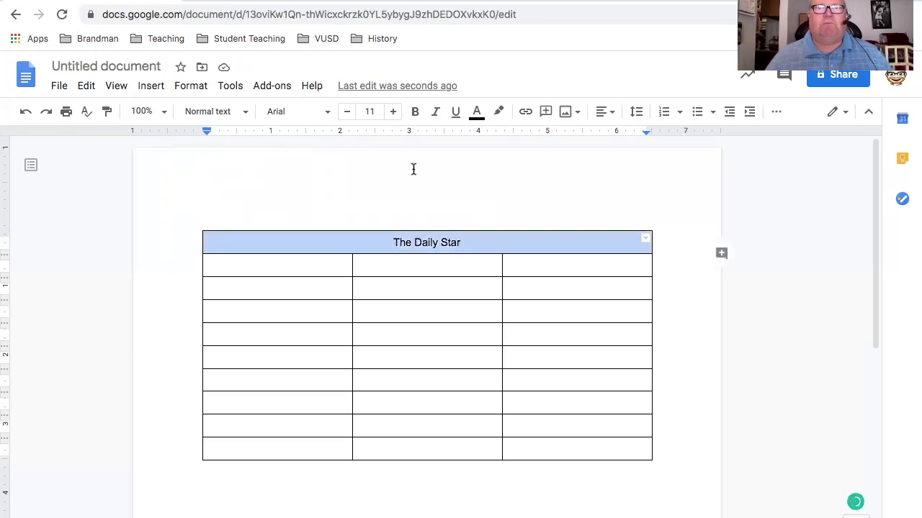
left_click(377, 112)
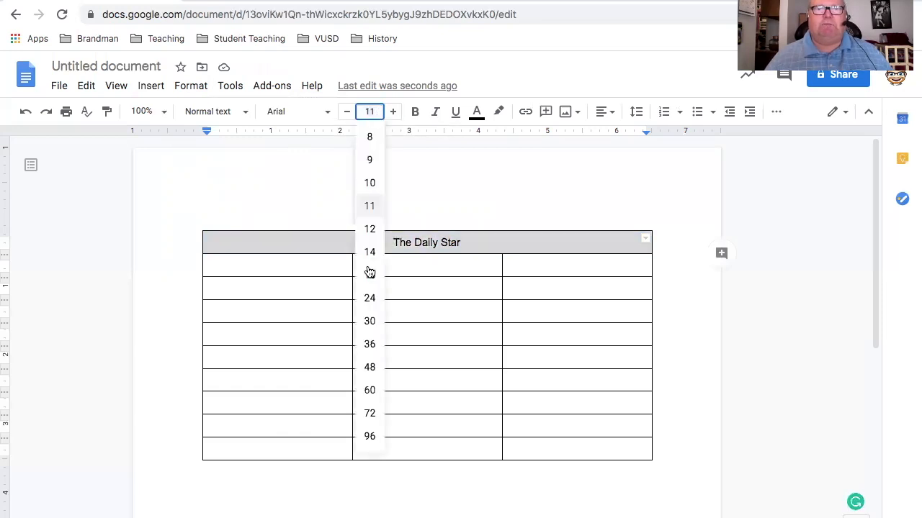
left_click(370, 389)
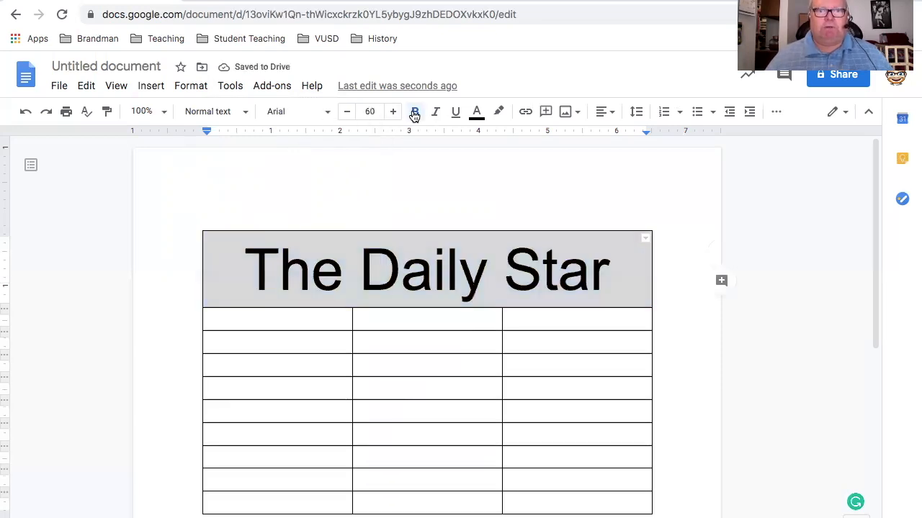
left_click(415, 115)
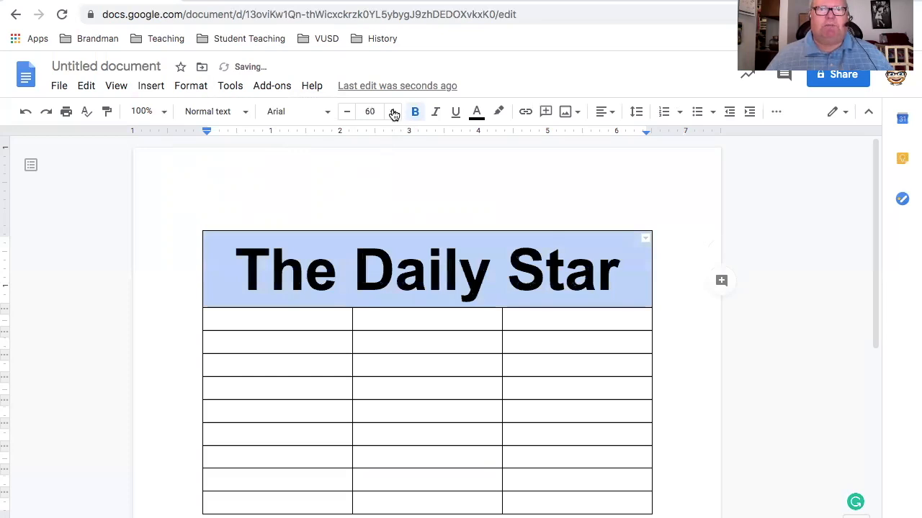
left_click(394, 113)
left_click(394, 114)
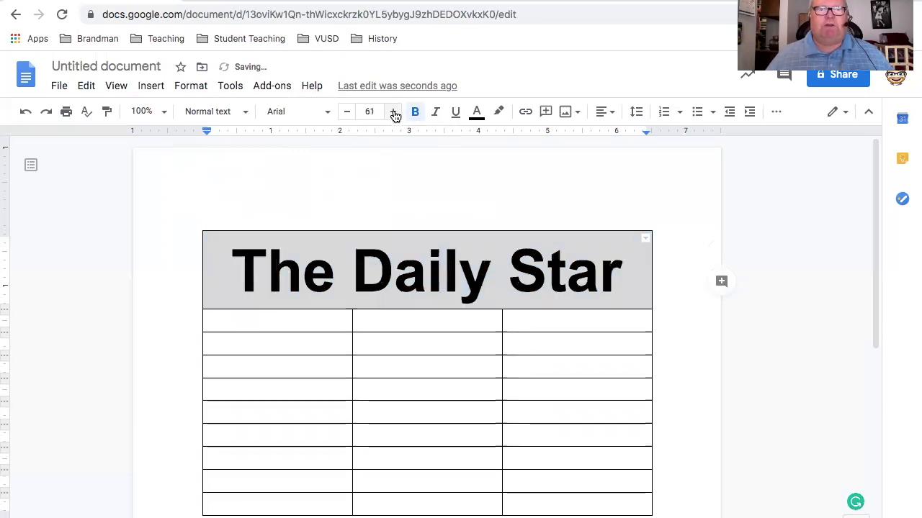
left_click(394, 113)
left_click(393, 114)
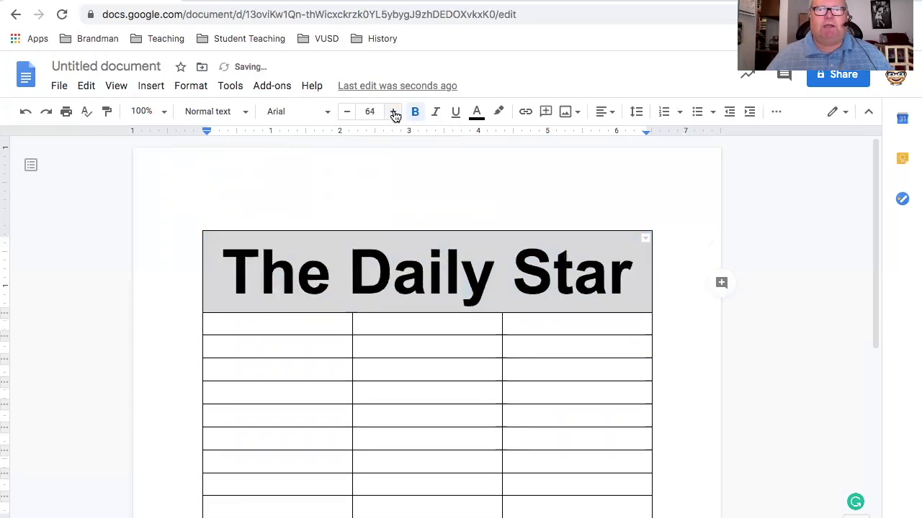
left_click(394, 114)
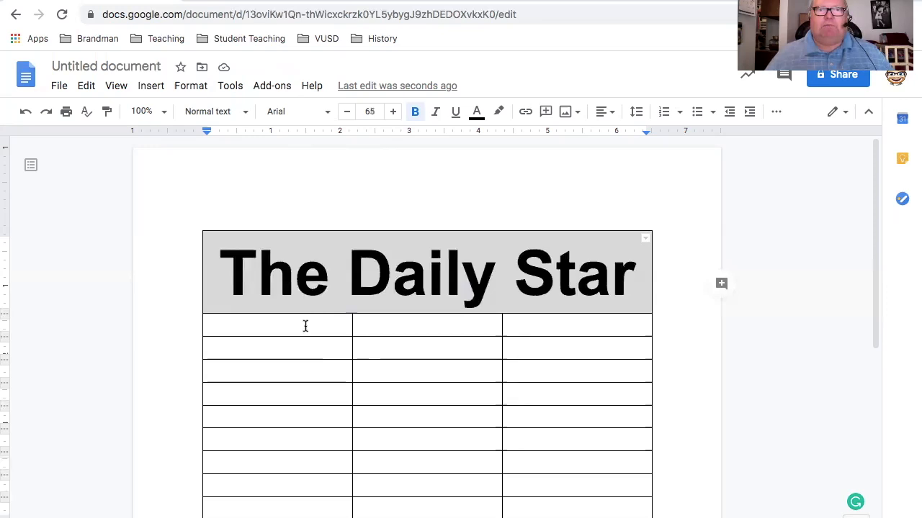
Center-align the middle cell of the table's second row and enter the date "September 17, 1787" in it
left_click(296, 328)
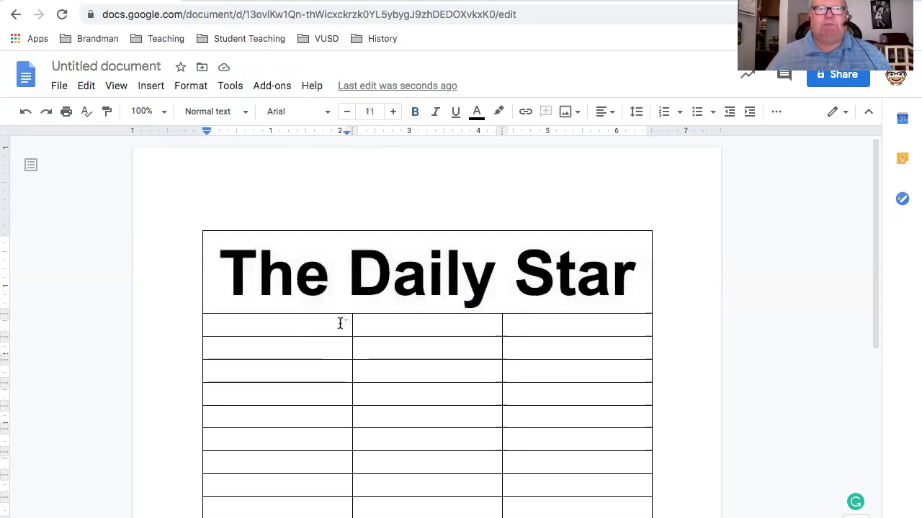
left_click(418, 324)
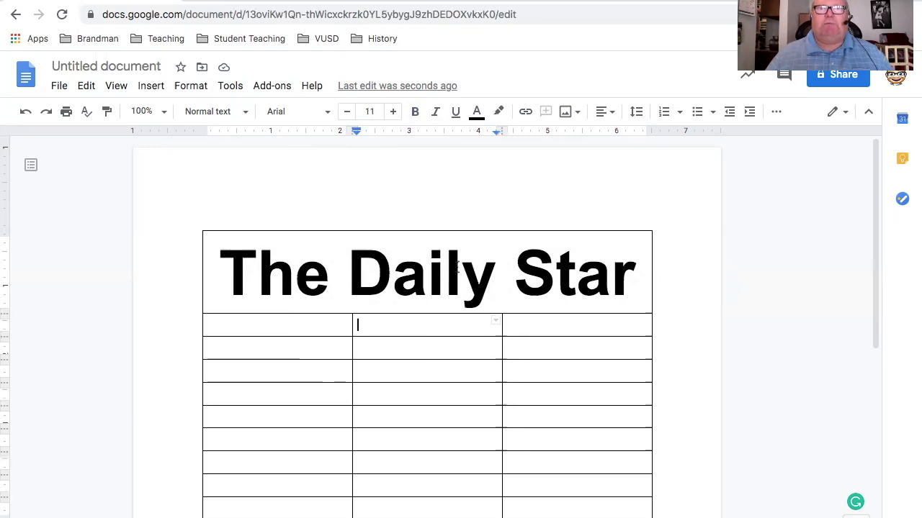
left_click(605, 112)
left_click(566, 141)
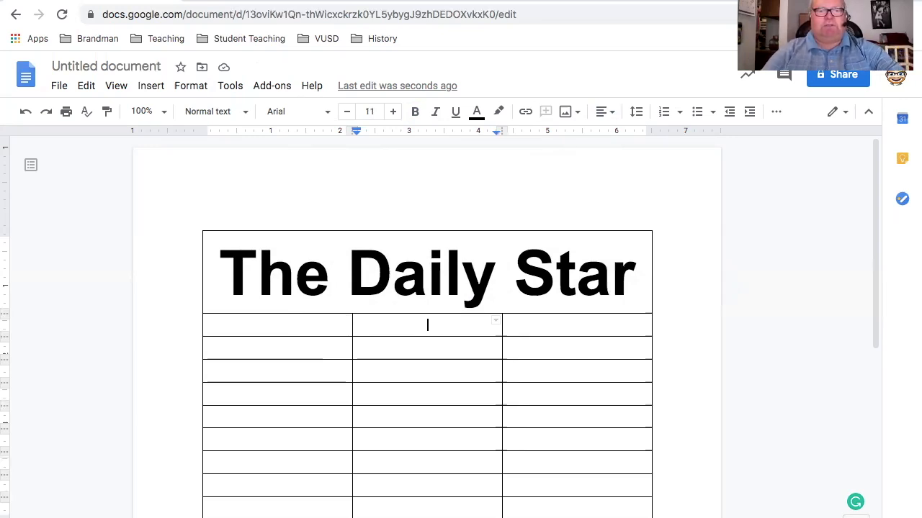
type("September 17")
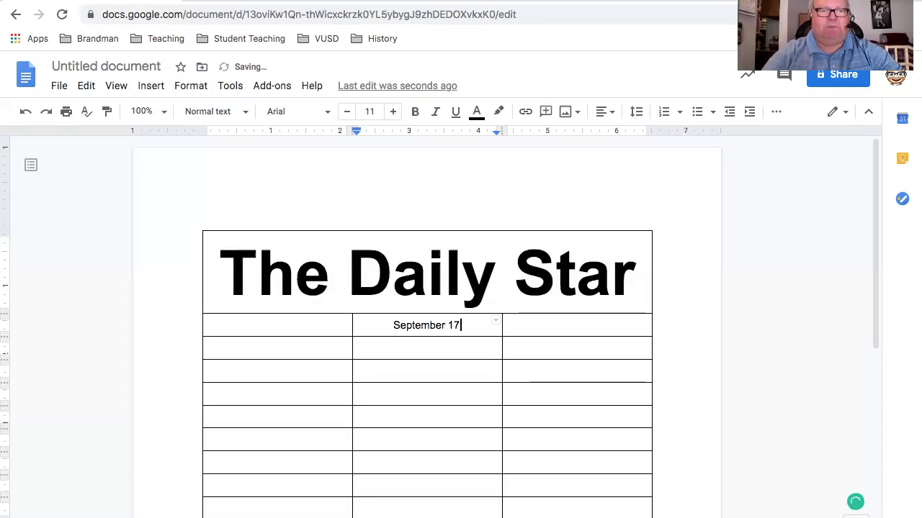
type(", 17")
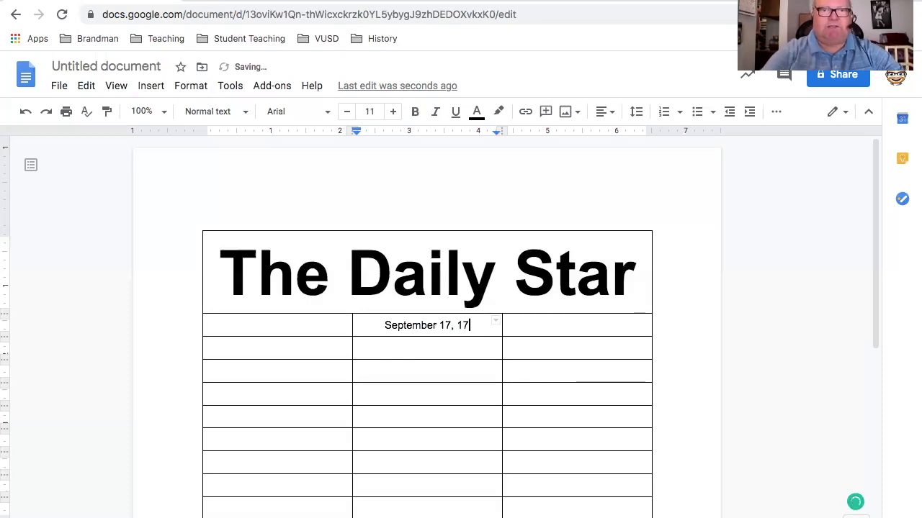
type("87")
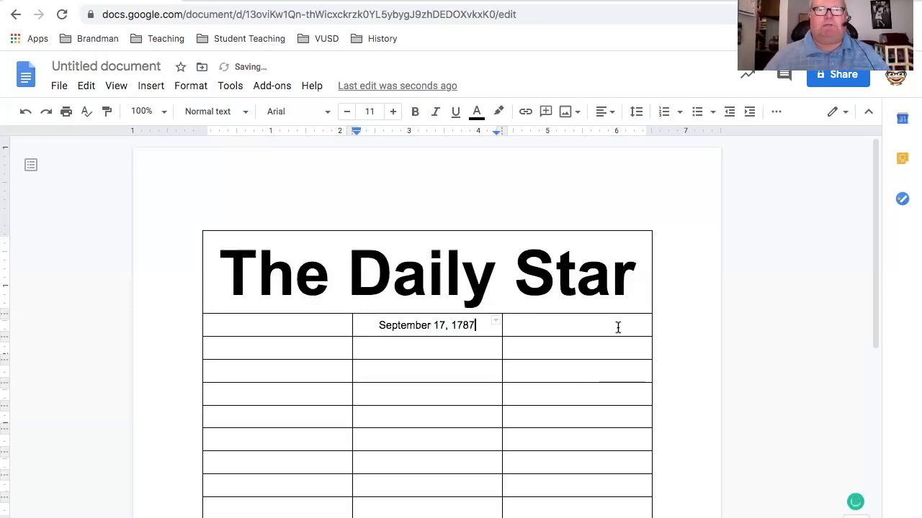
Enter "Vol.1" in the first cell of the row with the date
double_click(226, 323)
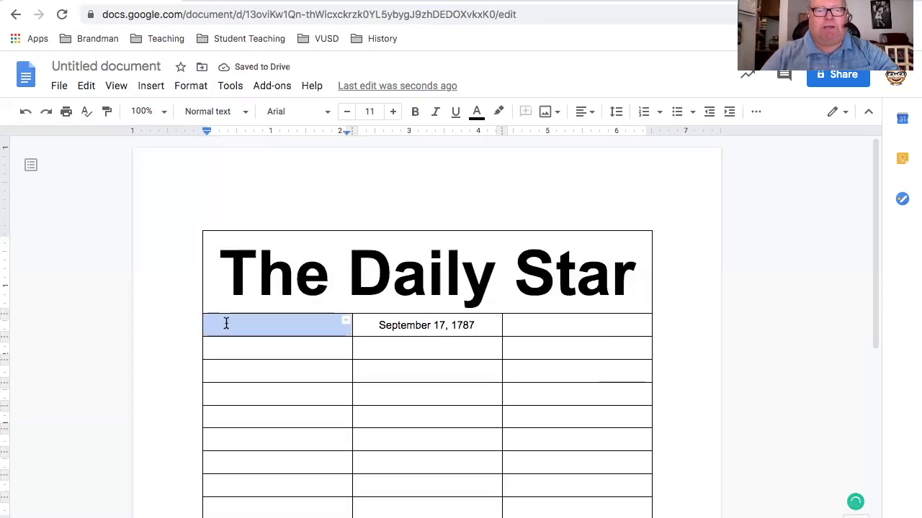
type("V")
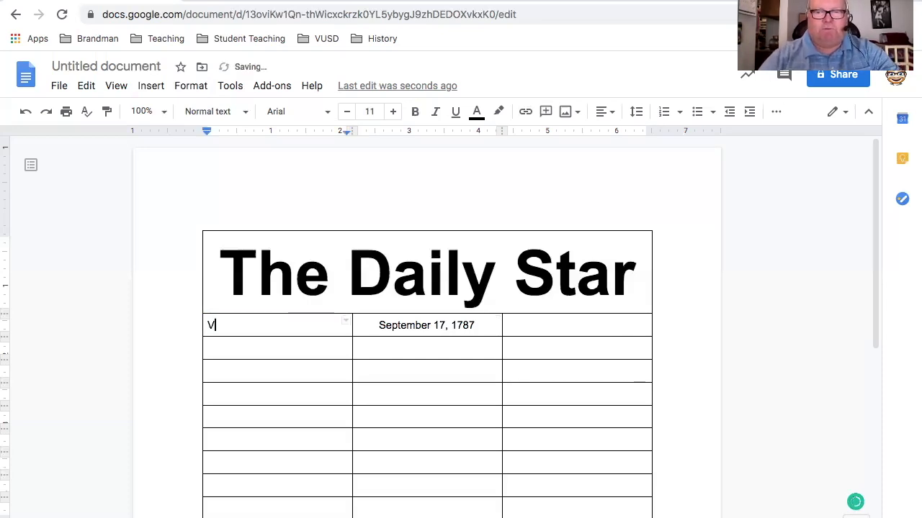
type("ol")
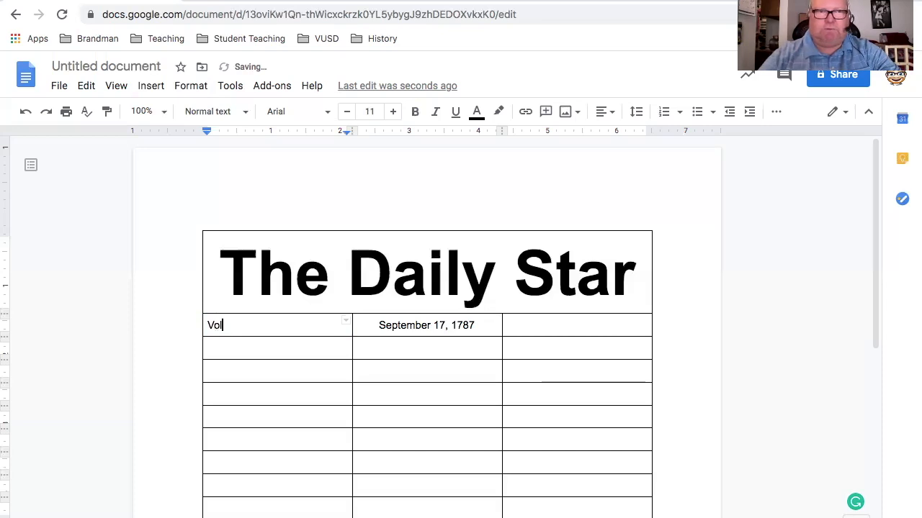
type(".1")
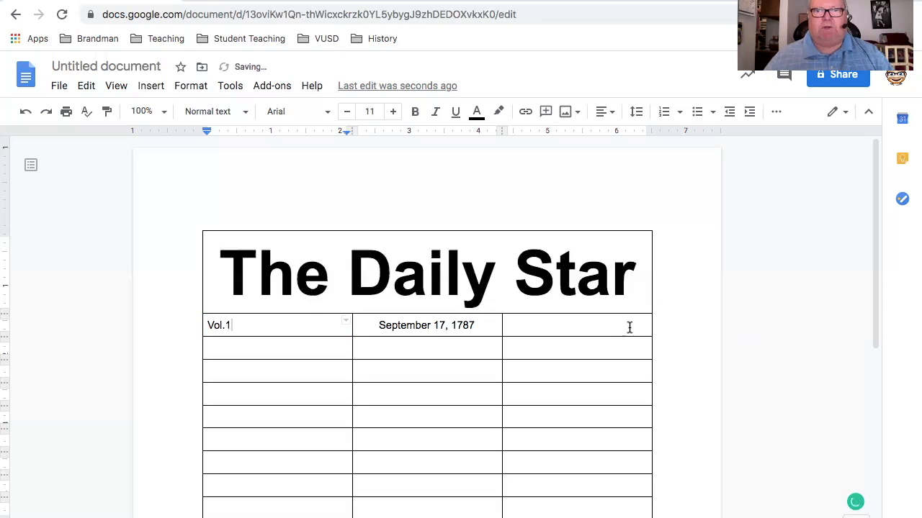
Enter "Issue 1" in the last cell of the row with the date
double_click(634, 324)
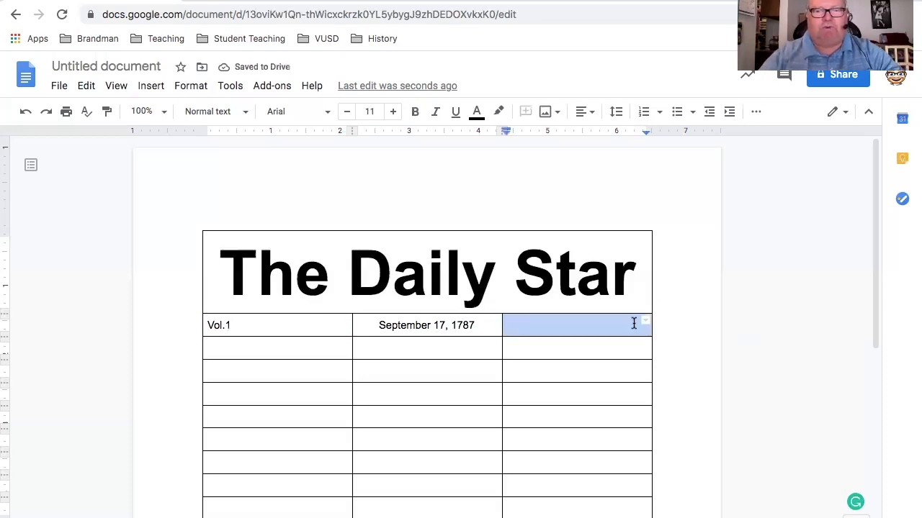
type("I")
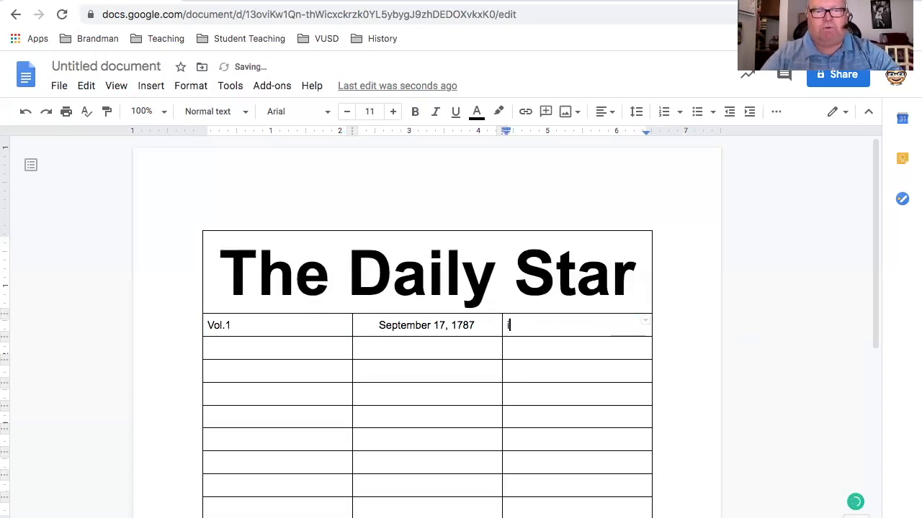
key("BackSpace")
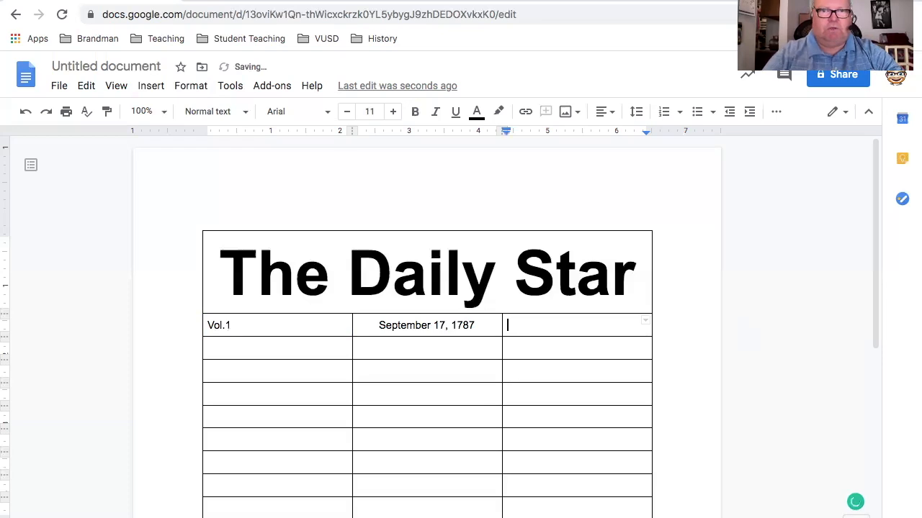
type("Issue")
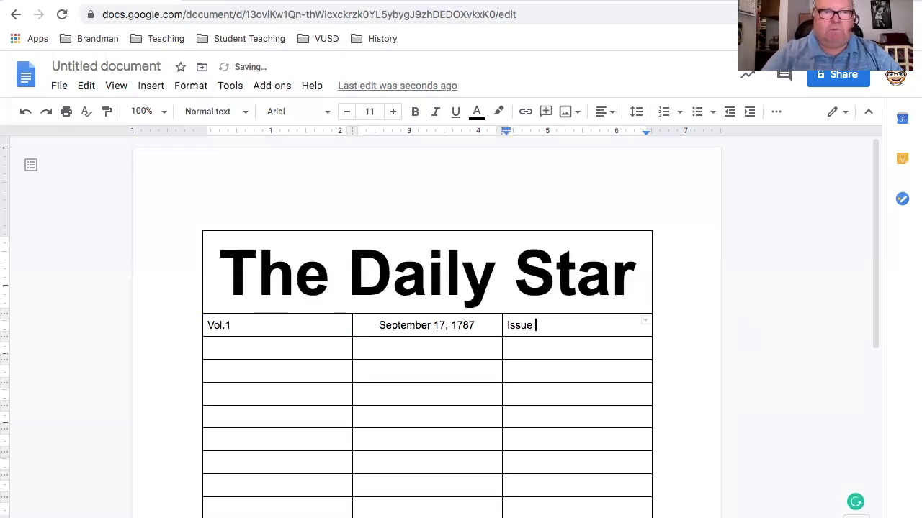
type(" 1")
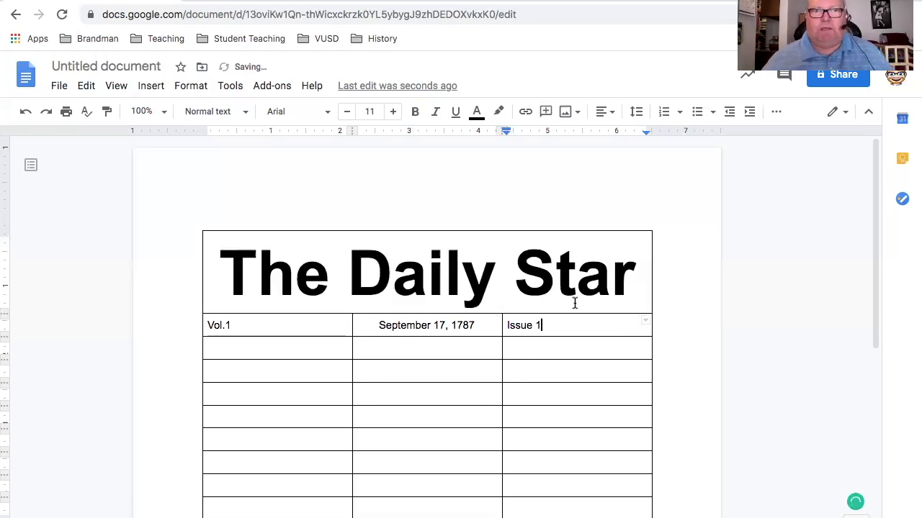
Right-align the "Issue 1" text in the last cell of the date row
triple_click(505, 326)
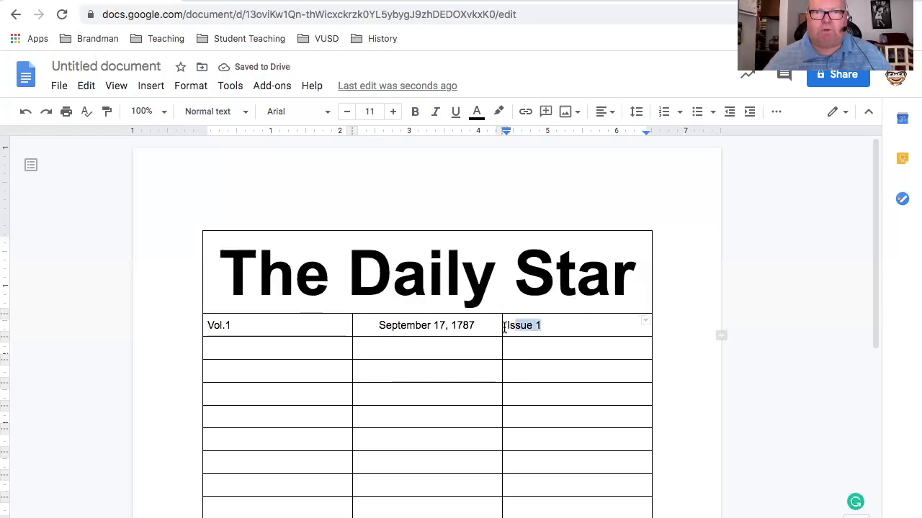
left_click(607, 114)
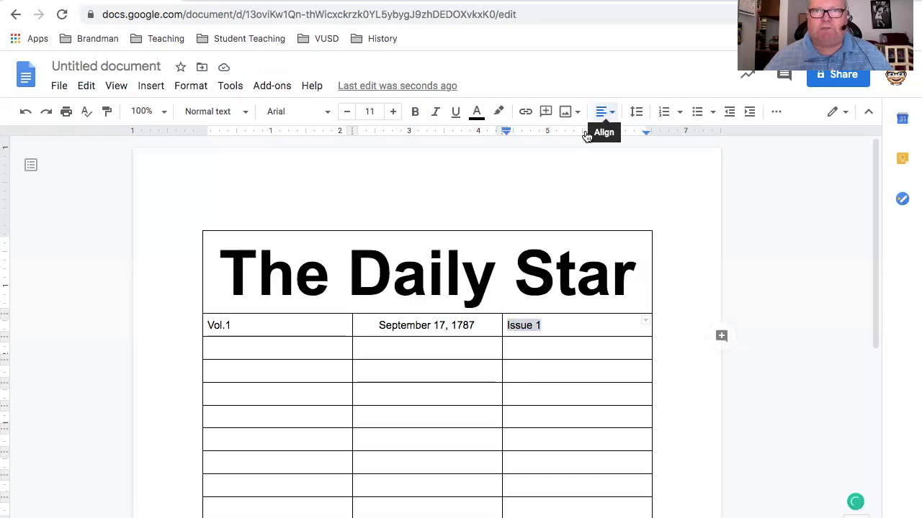
left_click(586, 141)
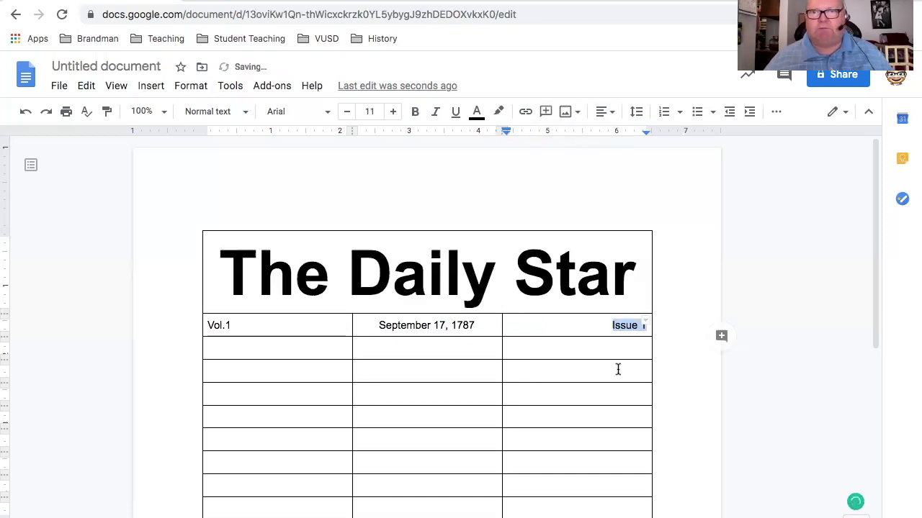
left_click(547, 363)
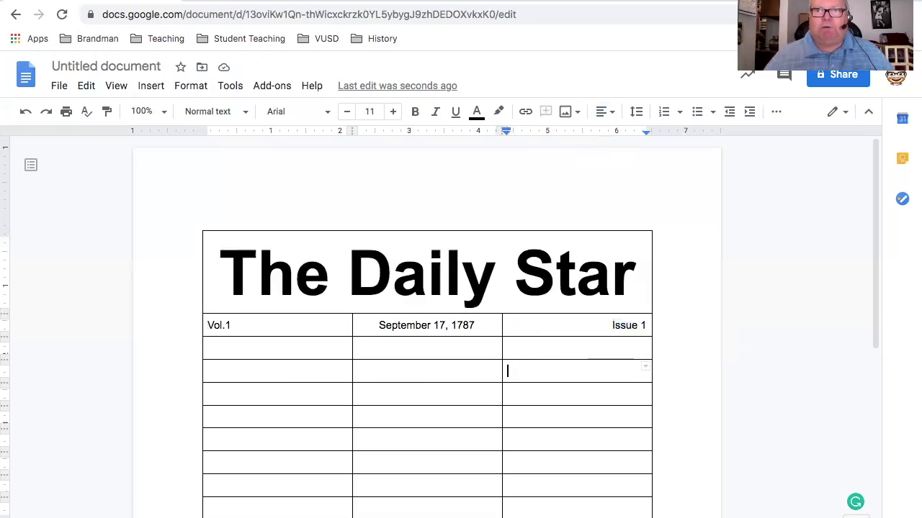
Fill the cells of the volume, date and issue row with a light gray background
left_click(206, 324)
left_click_drag(622, 325, 629, 325)
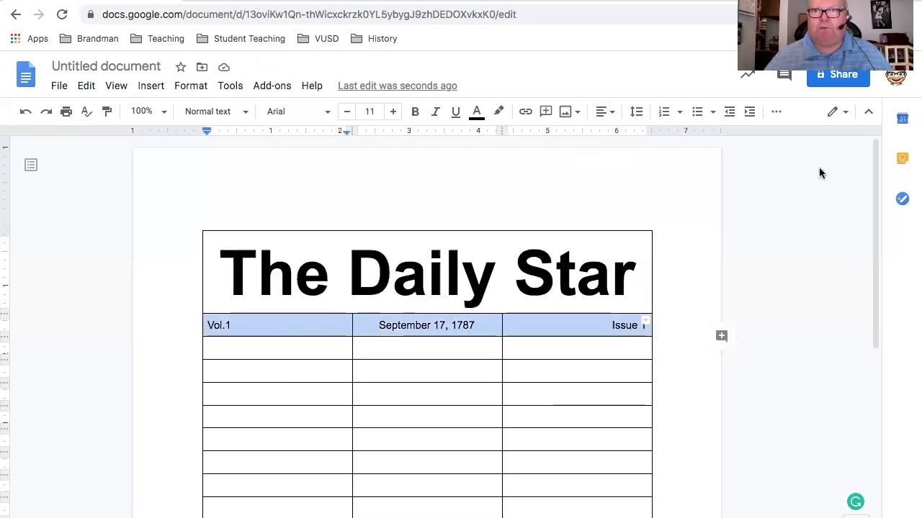
left_click(776, 114)
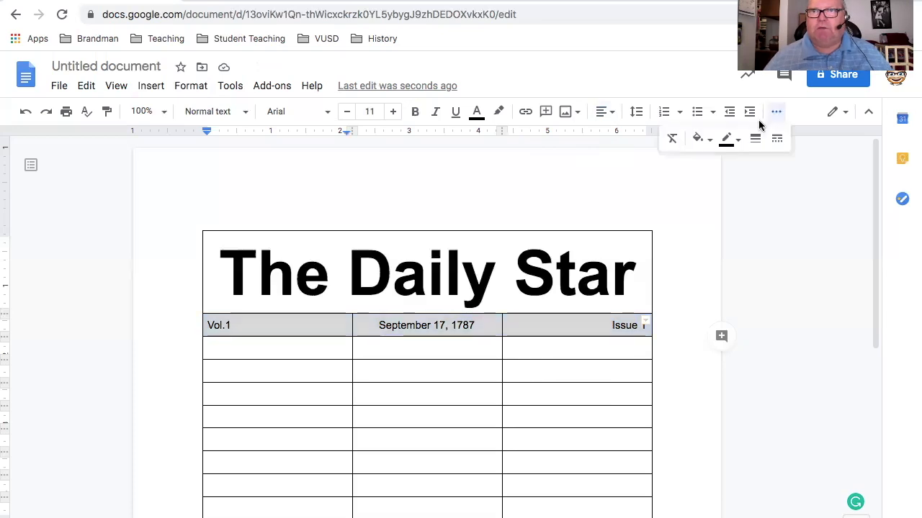
left_click(709, 141)
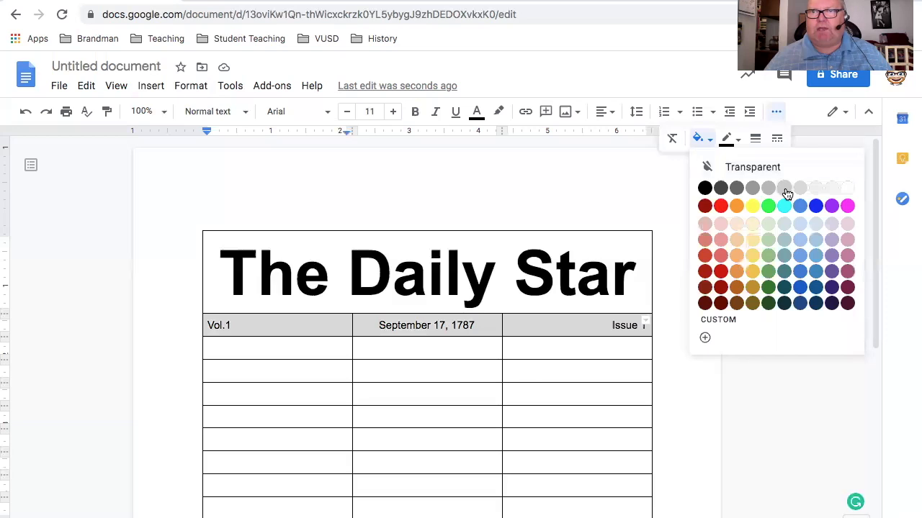
left_click(670, 211)
left_click(674, 212)
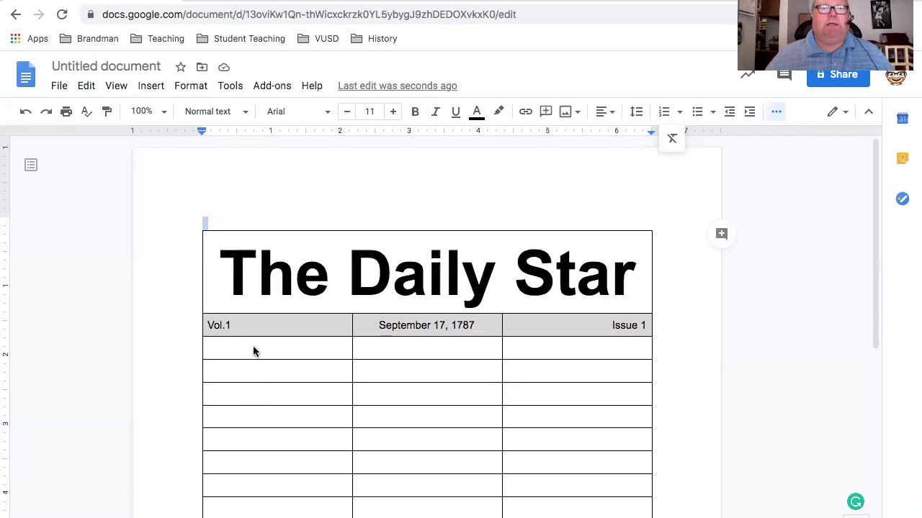
Merge the three cells of the row below the date row into one and center-align it
left_click_drag(253, 351, 515, 352)
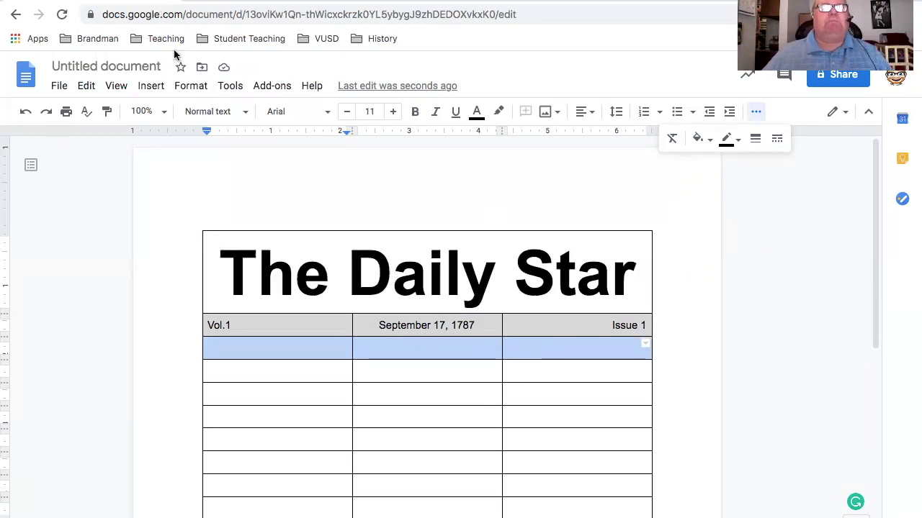
left_click(192, 89)
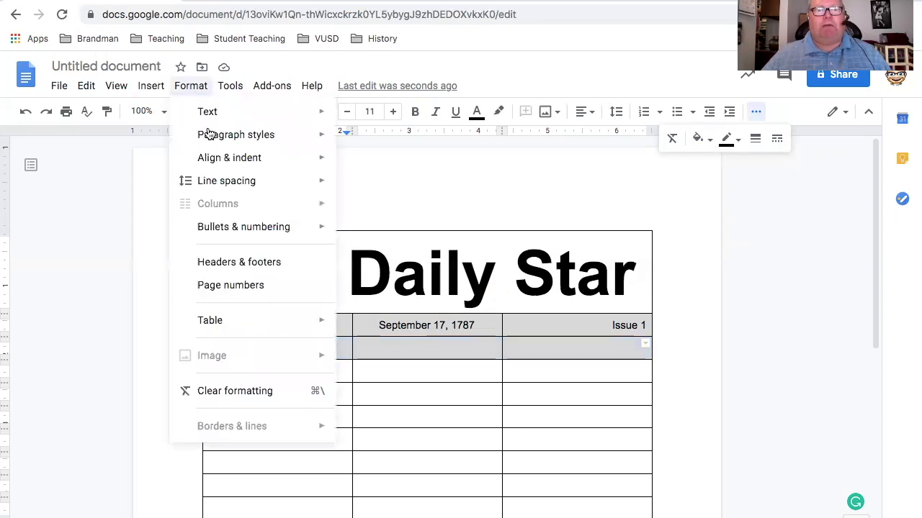
mouse_move(260, 325)
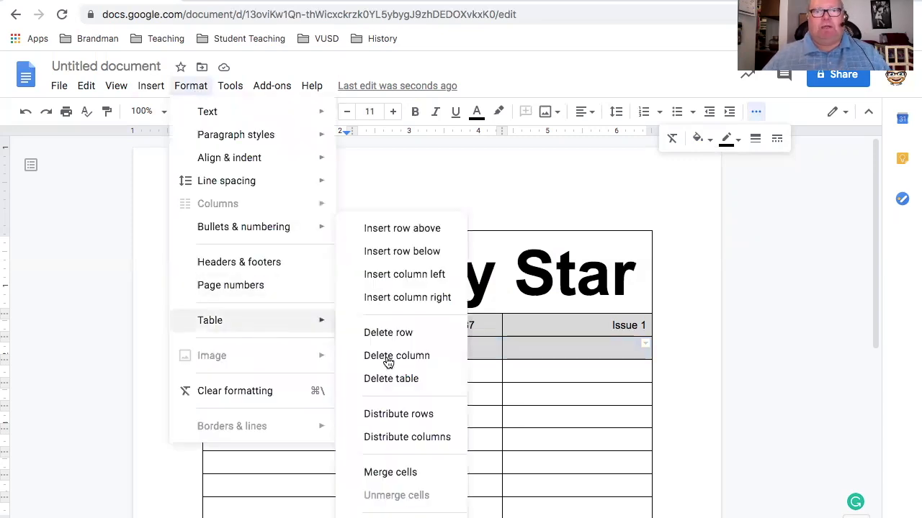
left_click(404, 473)
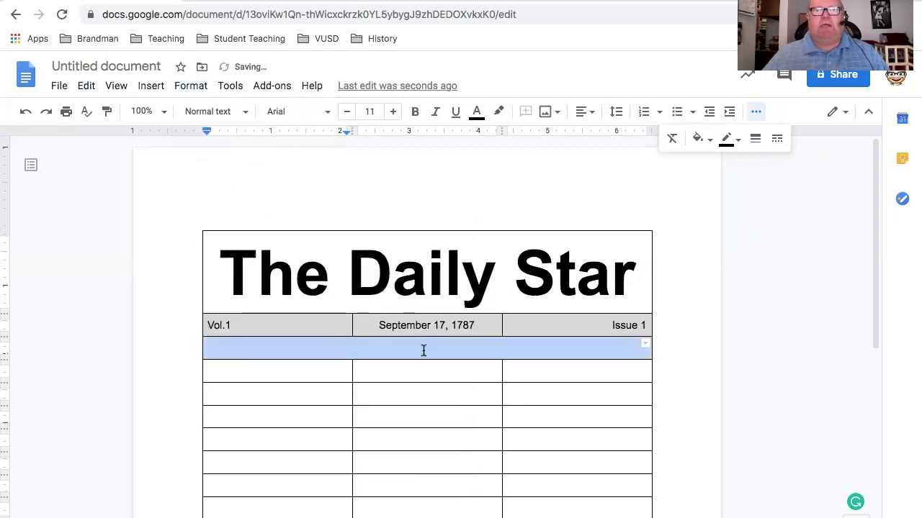
left_click(425, 350)
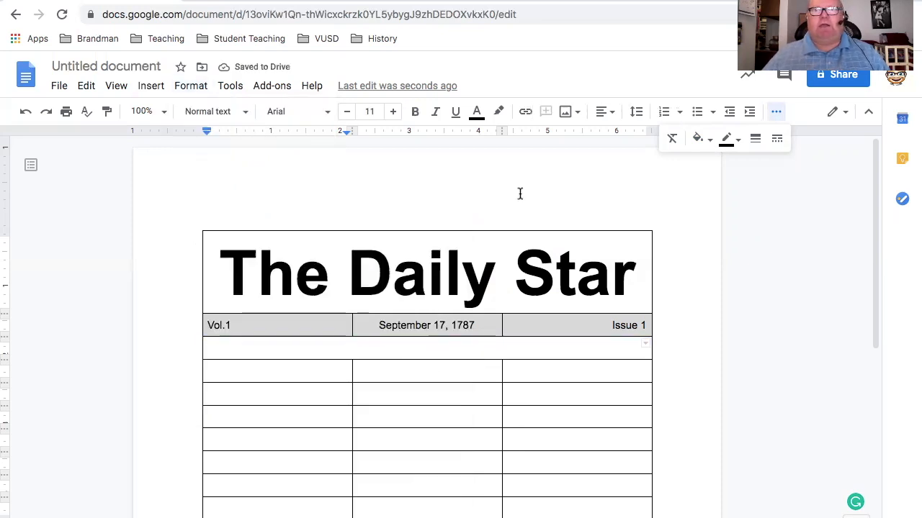
left_click(610, 112)
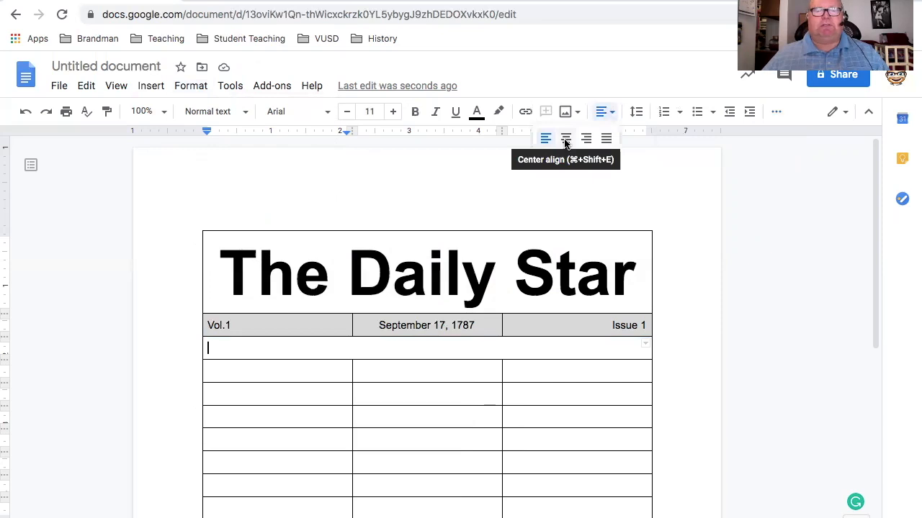
left_click(566, 139)
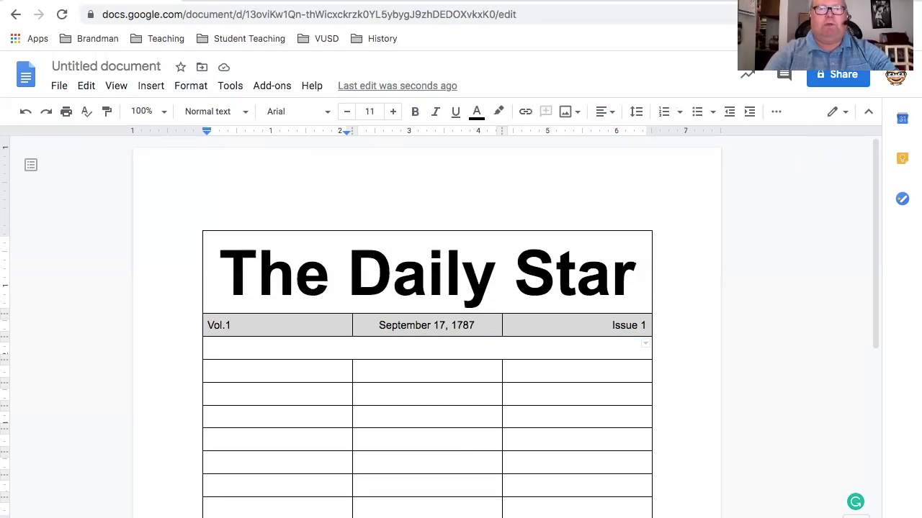
Enter the headline "UFOs attach the Visalia Mall" in the merged row below the date row
type("UFOs")
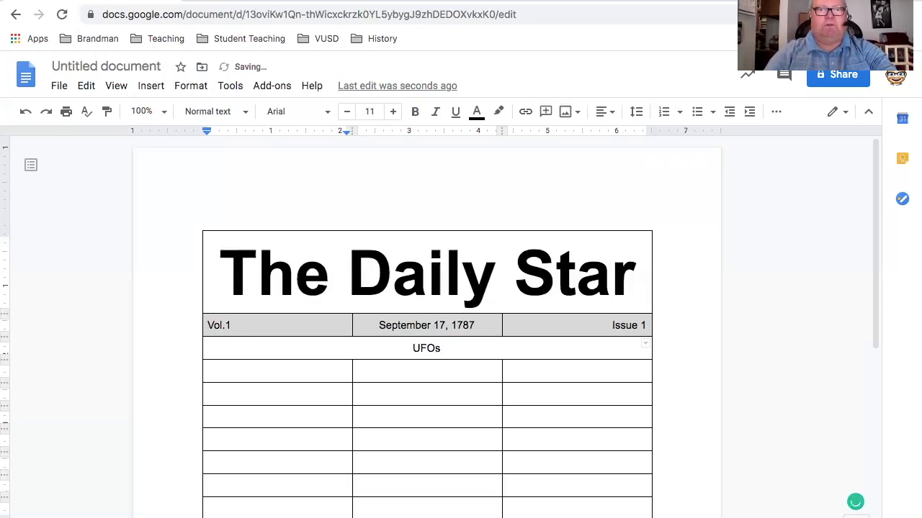
type(" att")
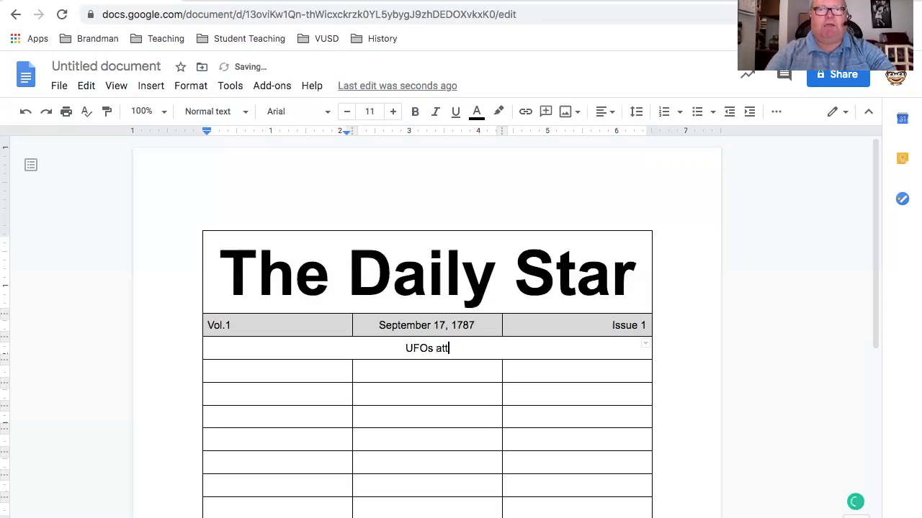
type("ach the ")
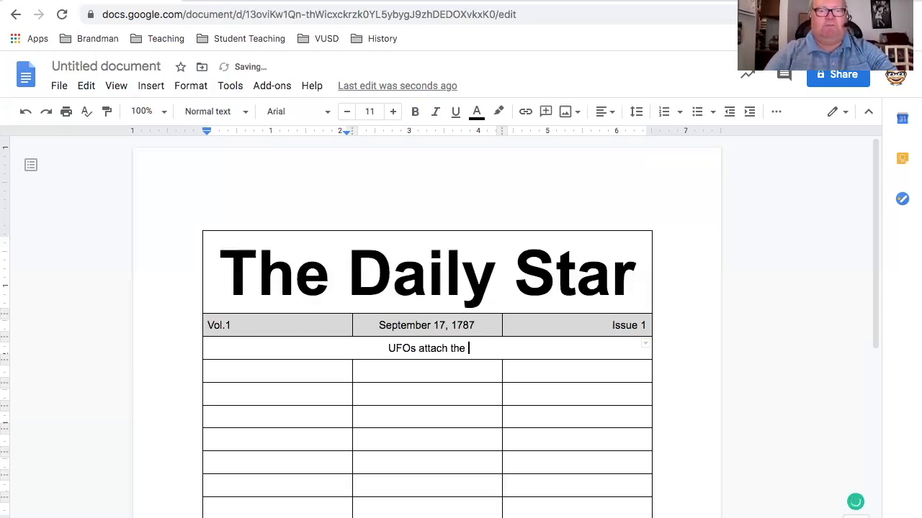
type("Vis")
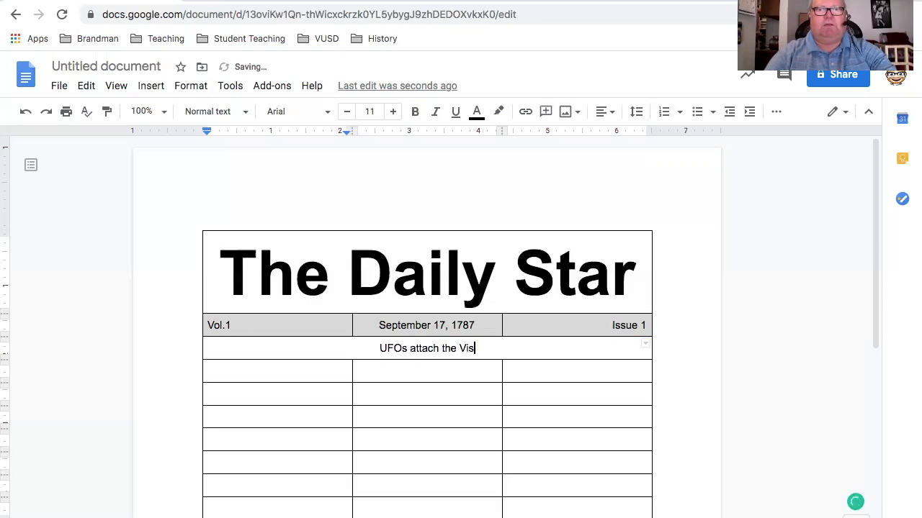
type("lia M")
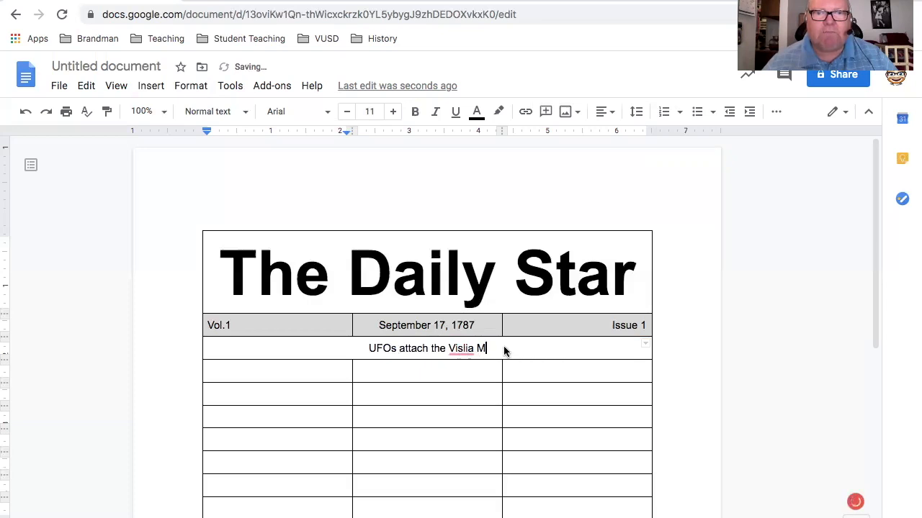
type("all")
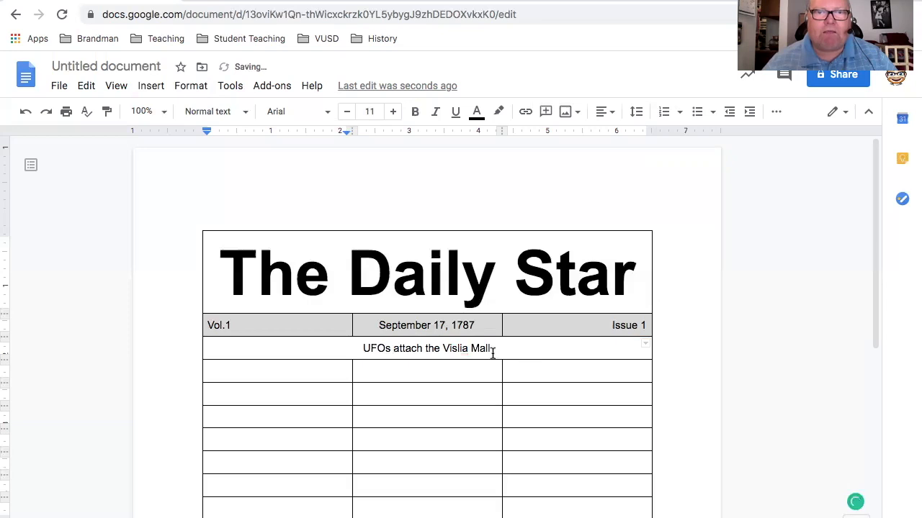
left_click(458, 351)
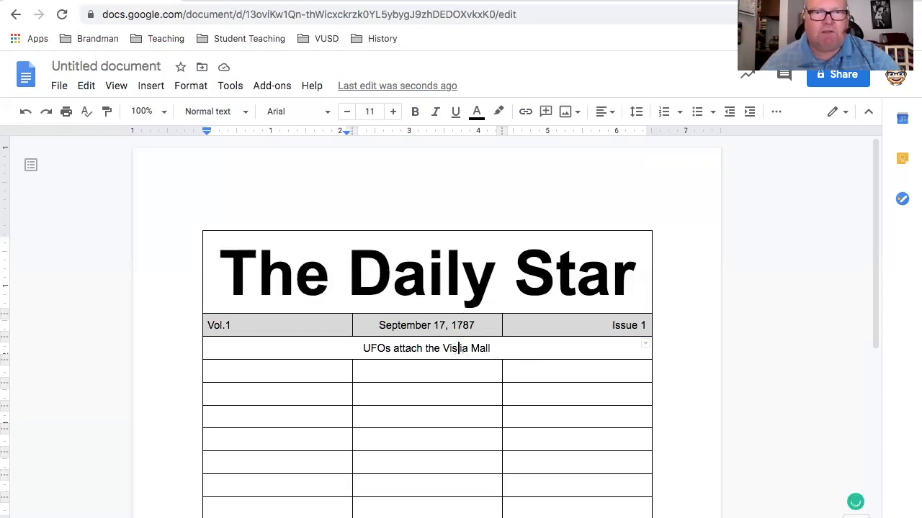
type("al")
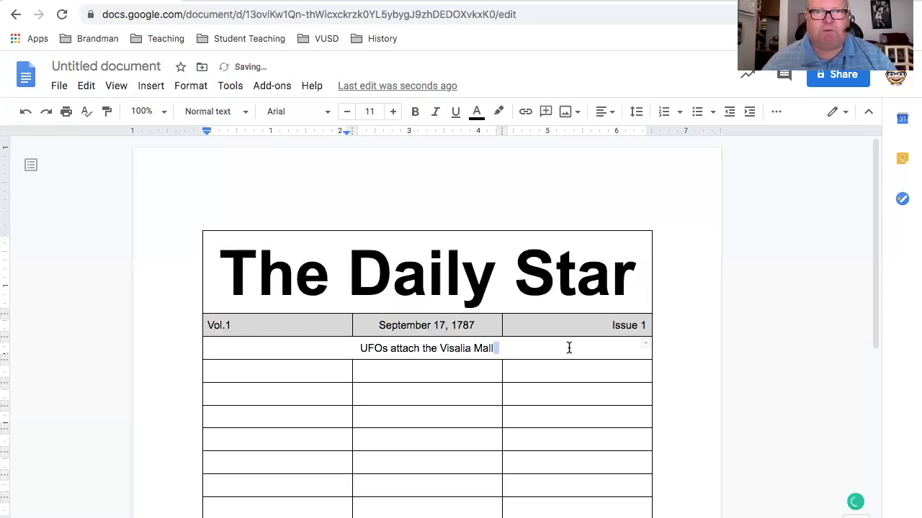
left_click_drag(482, 349, 357, 349)
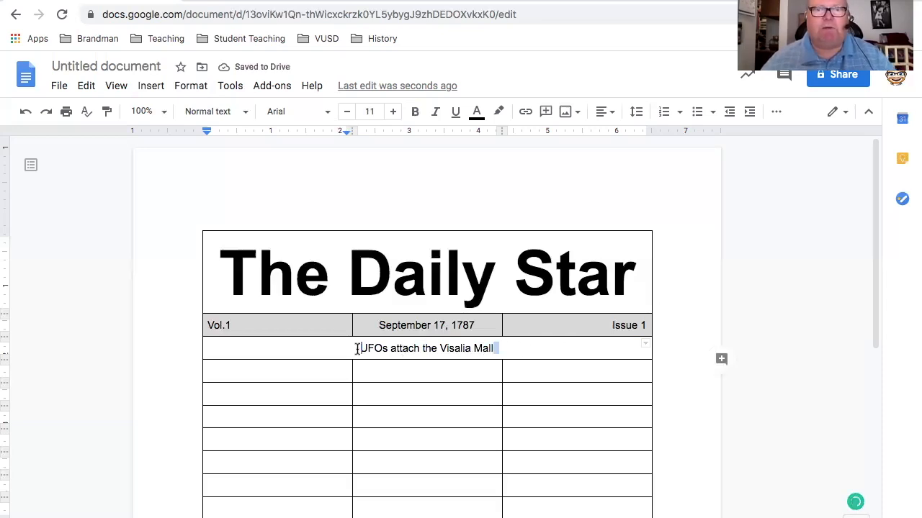
key("Return")
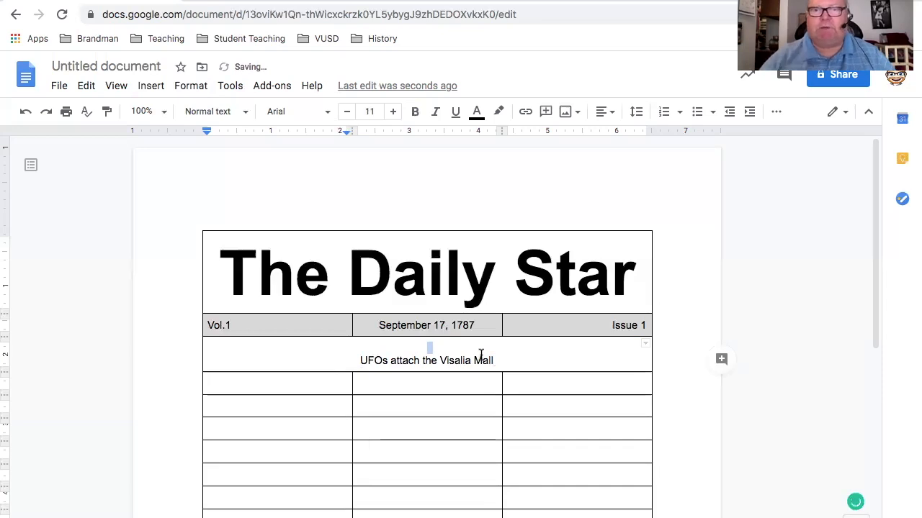
key("BackSpace")
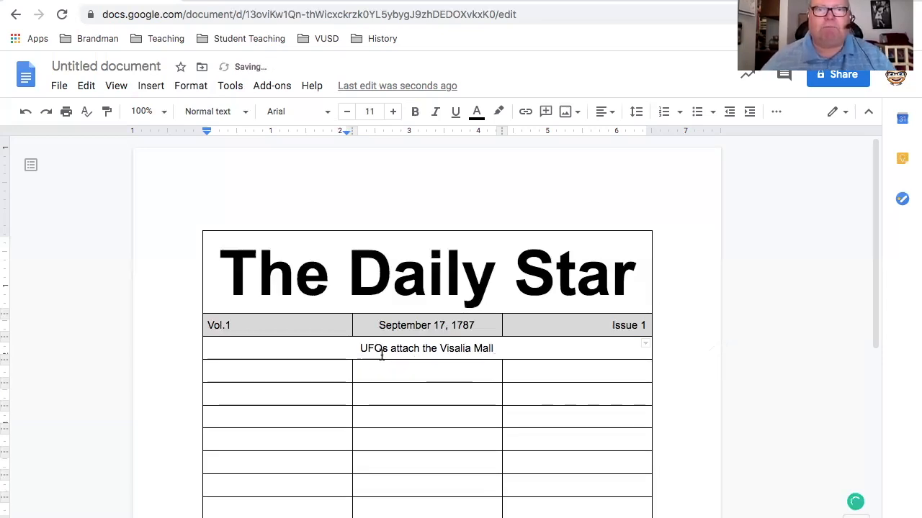
Set the headline "UFOs attach the Visalia Mall" to font size 35 so it fits on one line
left_click_drag(356, 348, 502, 350)
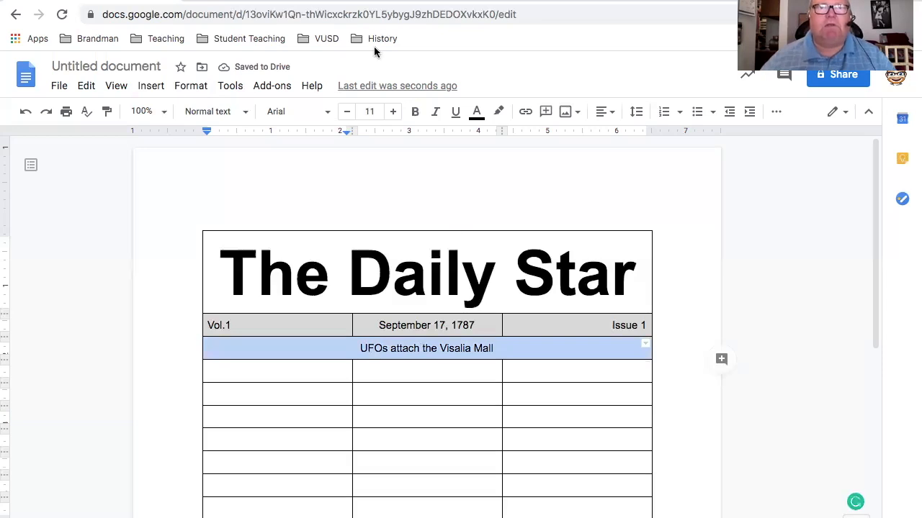
left_click(371, 112)
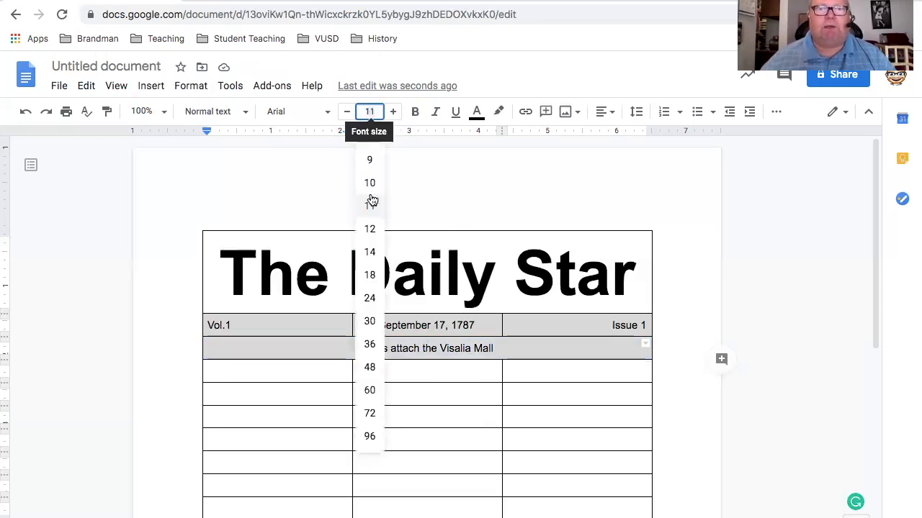
left_click(369, 389)
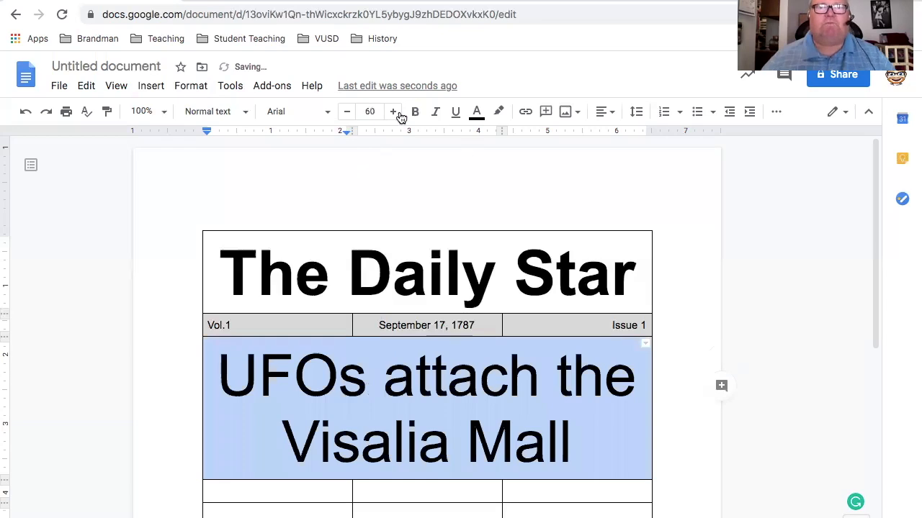
left_click(347, 113)
left_click(347, 113)
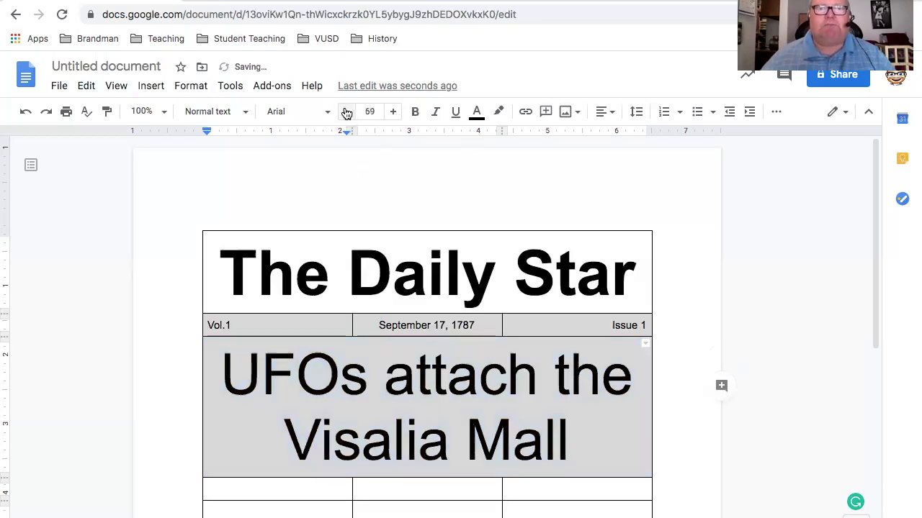
left_click(346, 113)
left_click(346, 113)
left_click(346, 113)
left_click(346, 113)
left_click(346, 113)
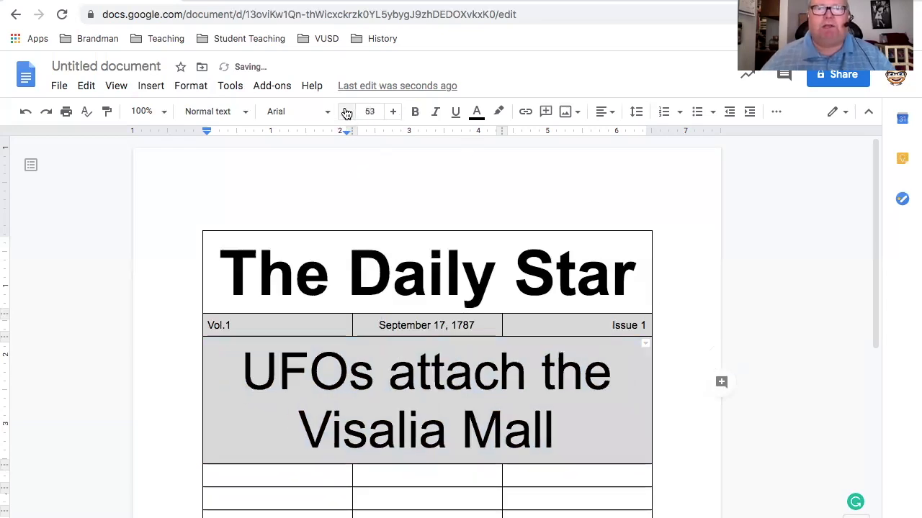
left_click(346, 113)
left_click(347, 113)
left_click(347, 113)
left_click(347, 113)
left_click(347, 113)
left_click(346, 113)
left_click(346, 113)
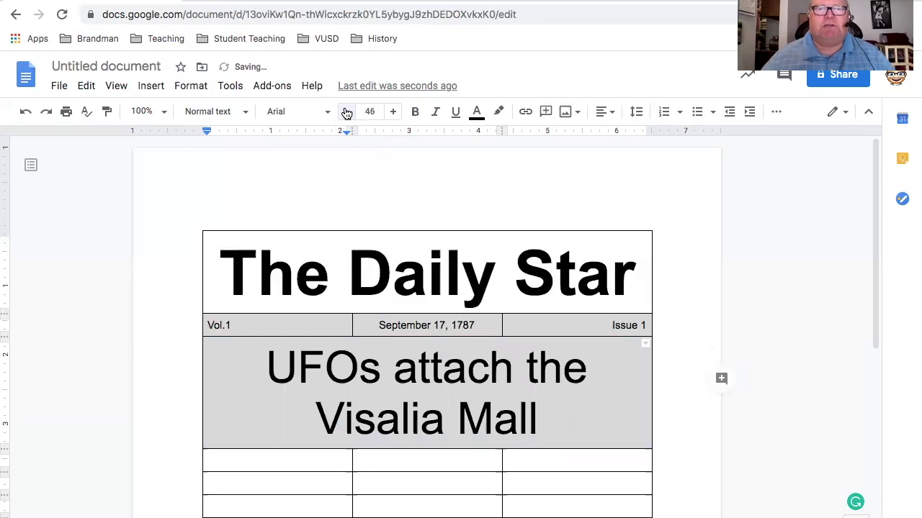
left_click(347, 113)
left_click(346, 113)
left_click(346, 113)
left_click(346, 113)
left_click(347, 113)
left_click(346, 113)
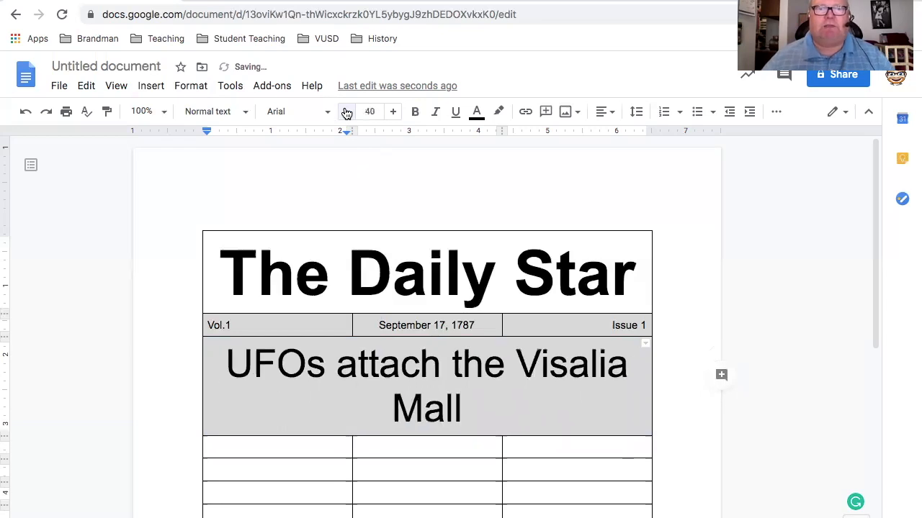
left_click(346, 113)
left_click(346, 113)
left_click(346, 113)
left_click(347, 113)
left_click(347, 113)
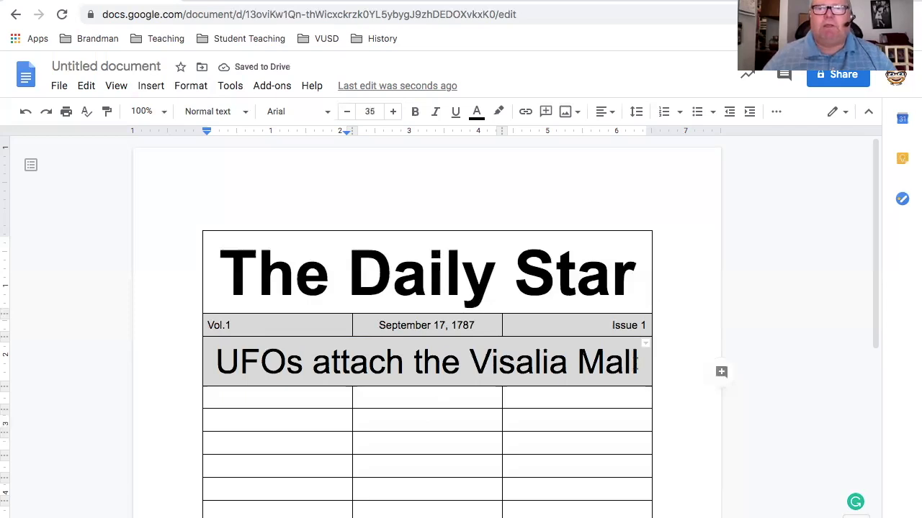
left_click(637, 370)
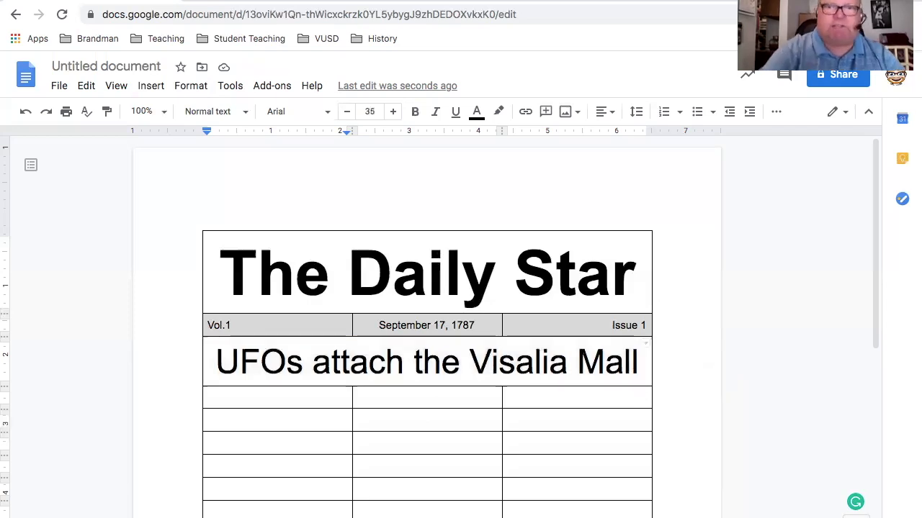
Add an exclamation mark to the end of the UFO headline and set the whole headline in Times New Roman
type("!")
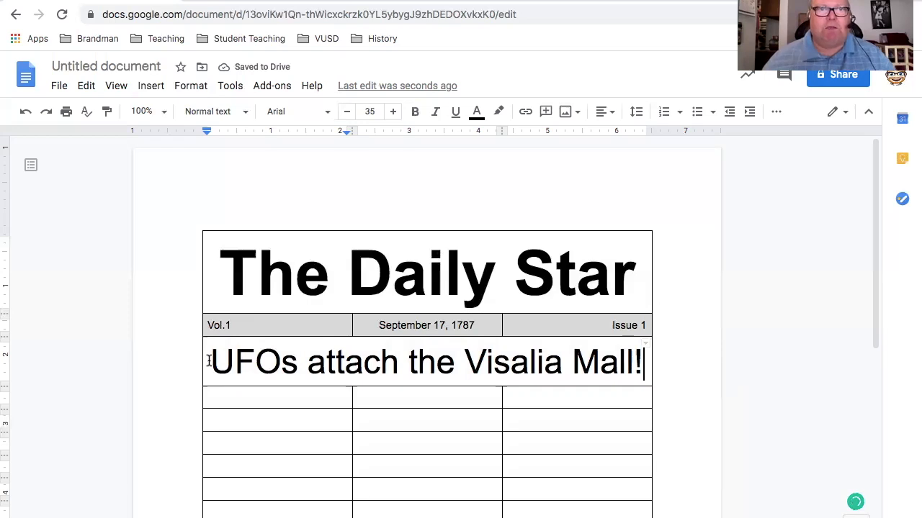
left_click_drag(212, 361, 646, 366)
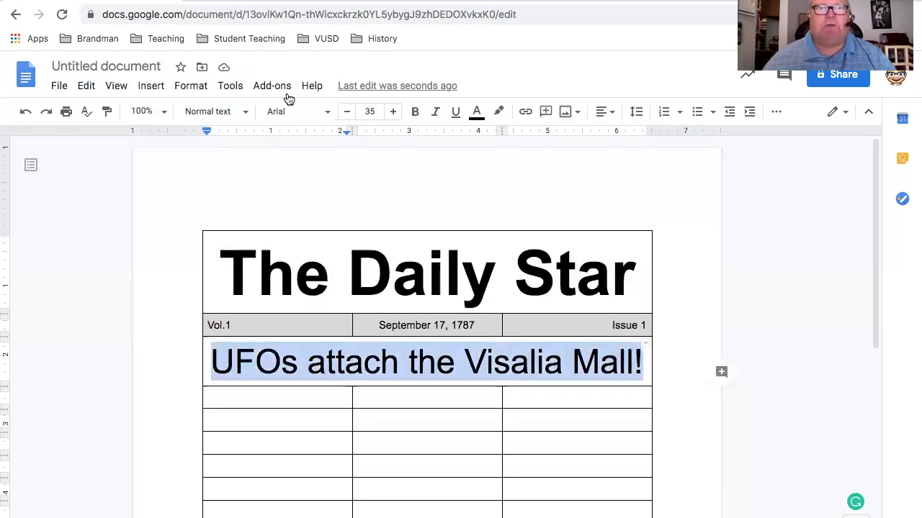
left_click(326, 113)
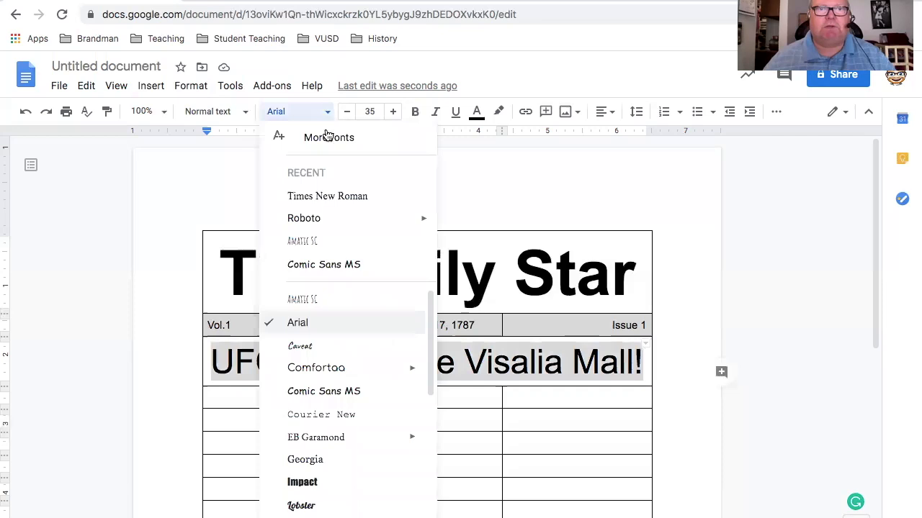
left_click(328, 196)
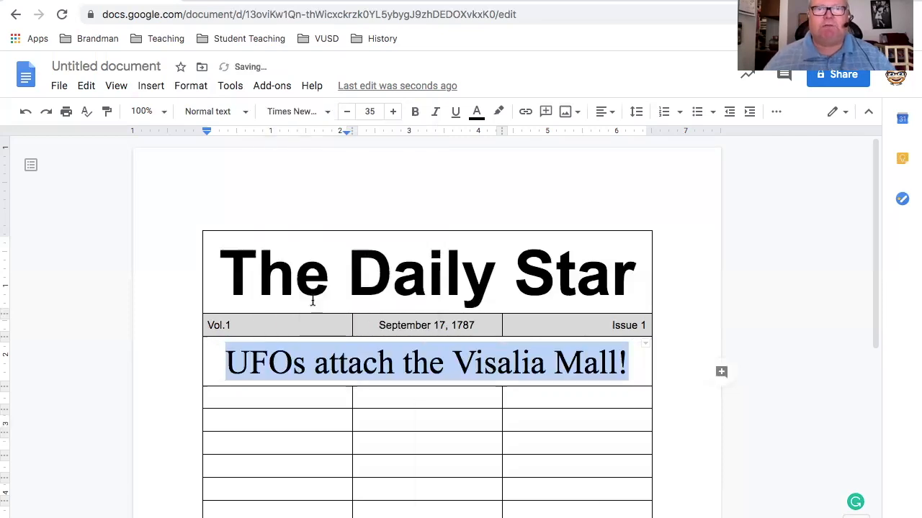
Set the masthead "The Daily Star" in Times New Roman at font size 68
left_click(224, 277)
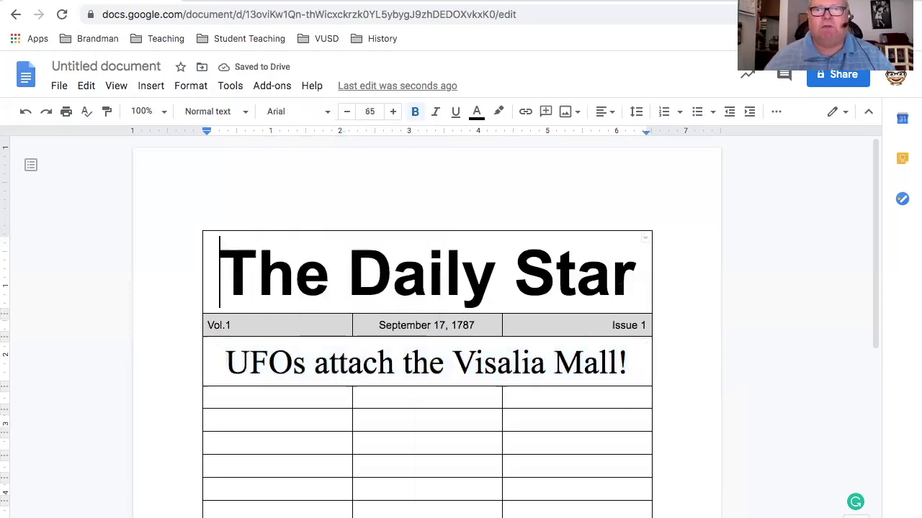
left_click_drag(224, 277, 648, 288)
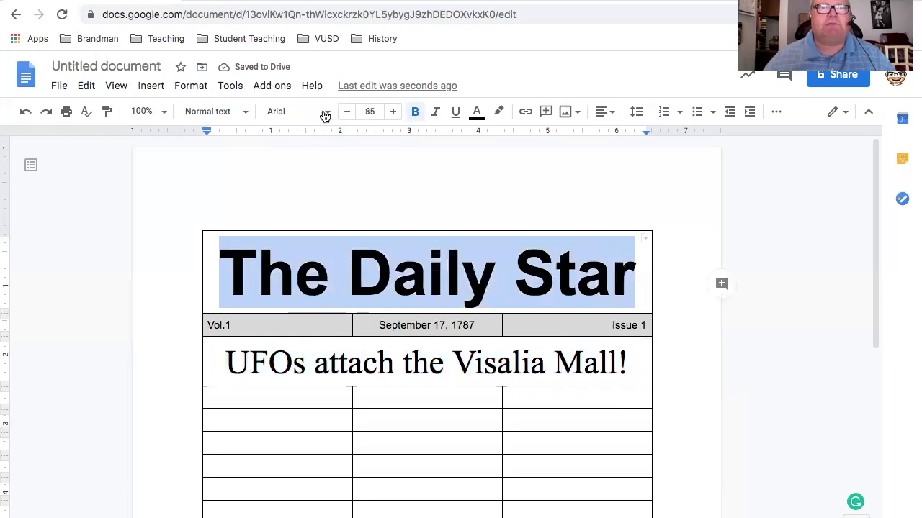
left_click(326, 115)
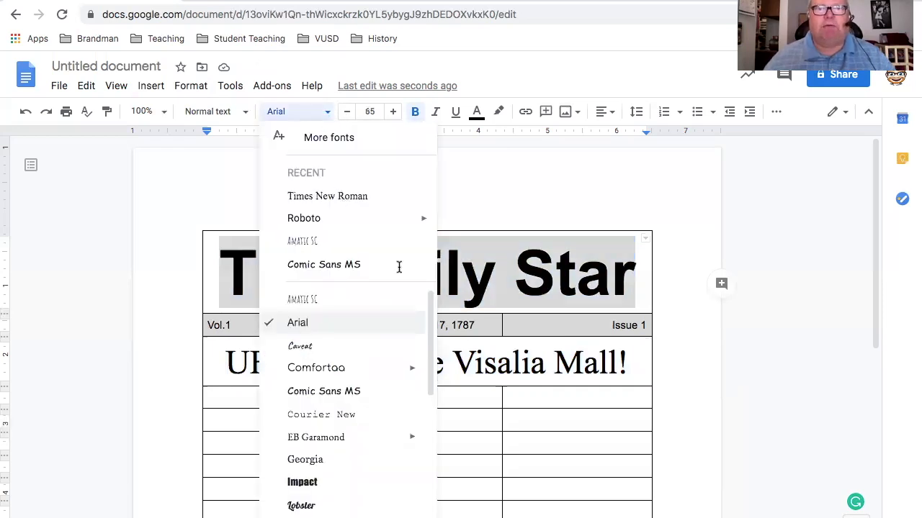
left_click(346, 196)
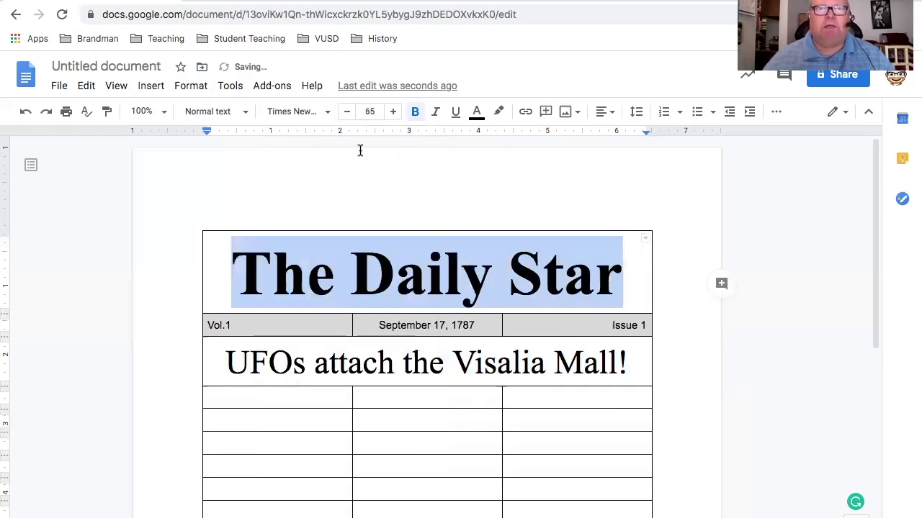
left_click(394, 113)
left_click(394, 112)
left_click(393, 112)
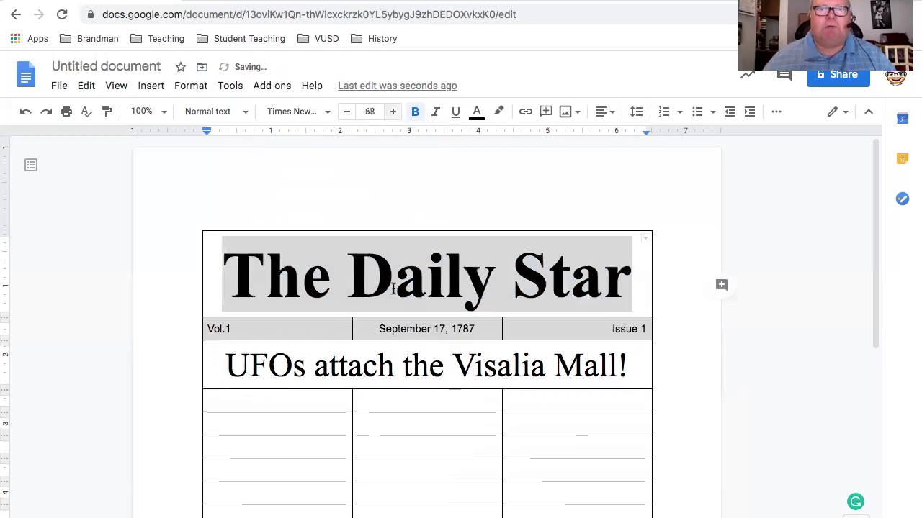
left_click(457, 462)
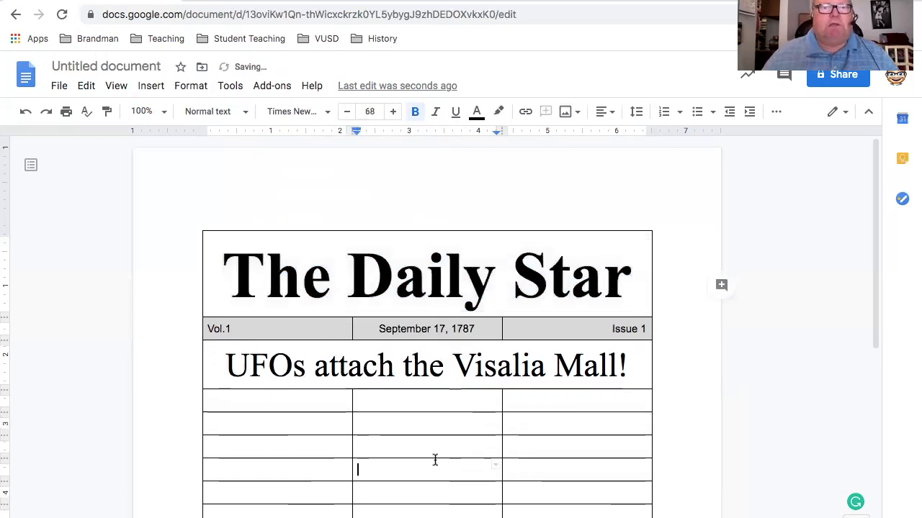
double_click(379, 456)
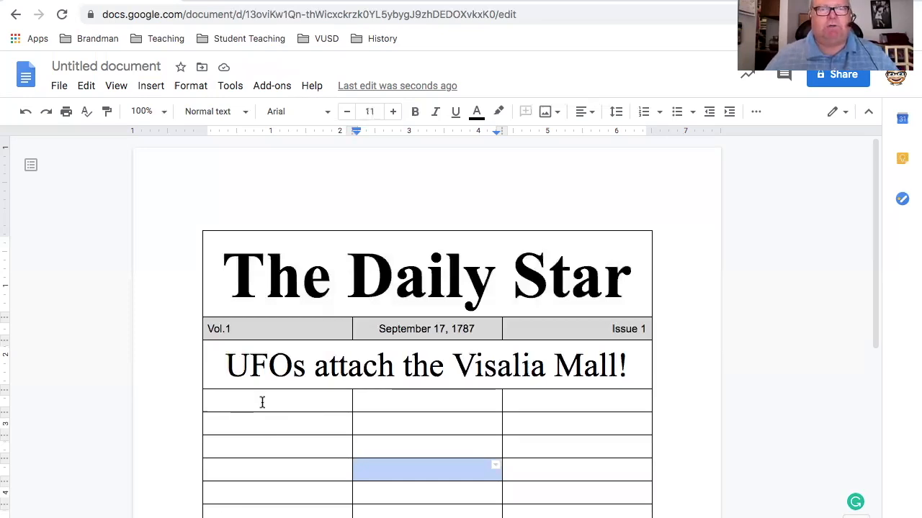
Merge the top two cells of the first column below the headline into one
left_click_drag(263, 402, 266, 420)
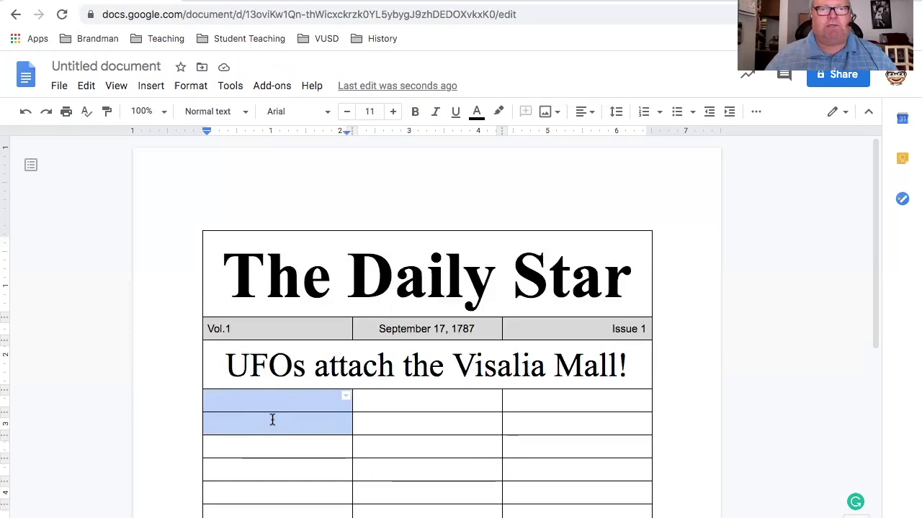
left_click(189, 88)
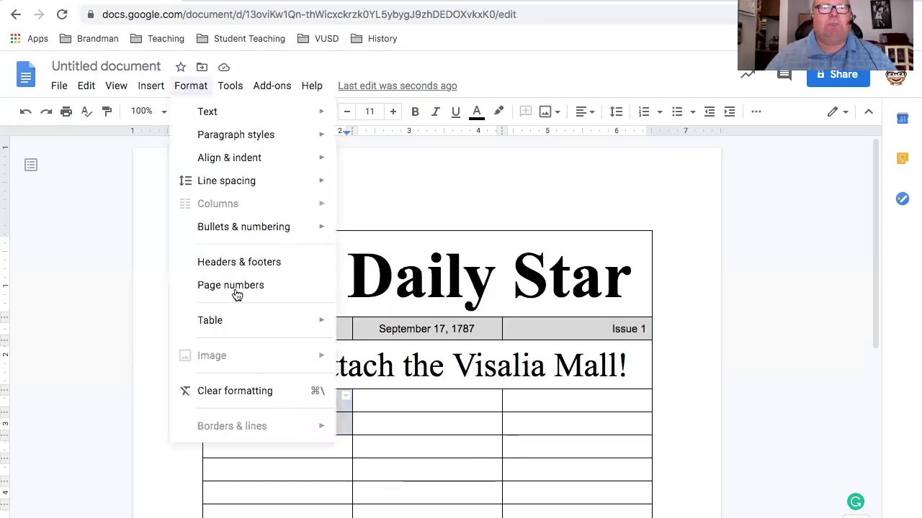
mouse_move(244, 319)
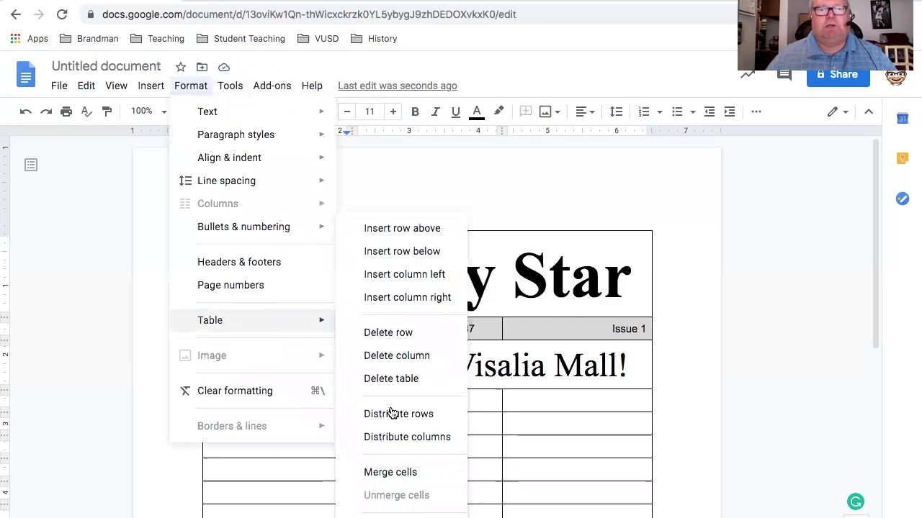
left_click(388, 472)
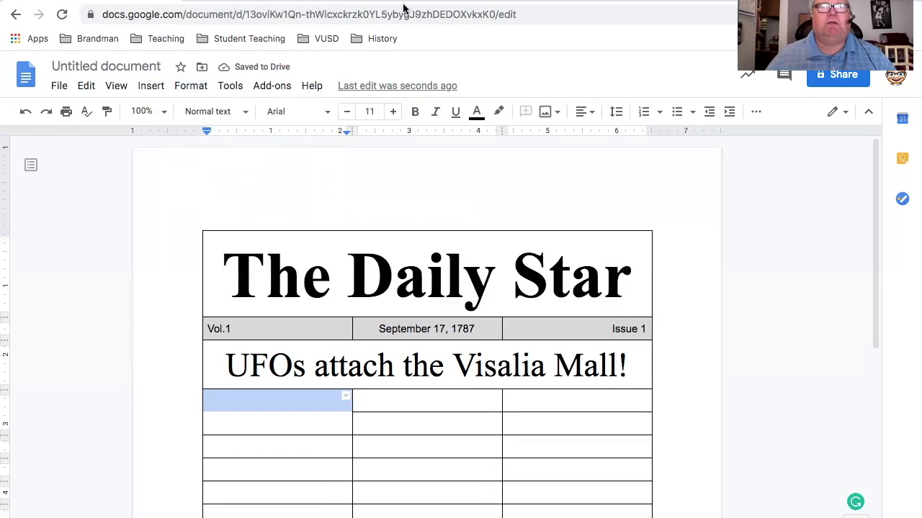
Switch to the browser page on unidentified flying objects, return to its "ufo" Google search and show the image results
left_click(427, 2)
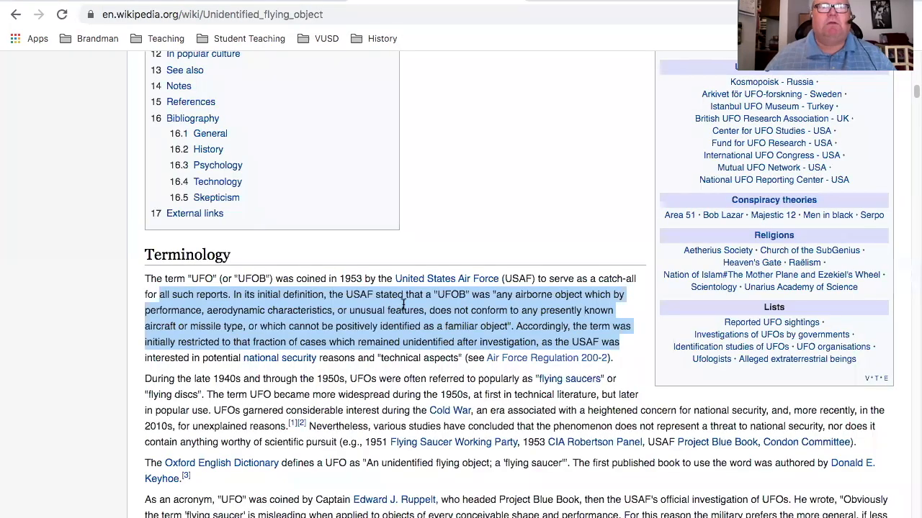
left_click(273, 1)
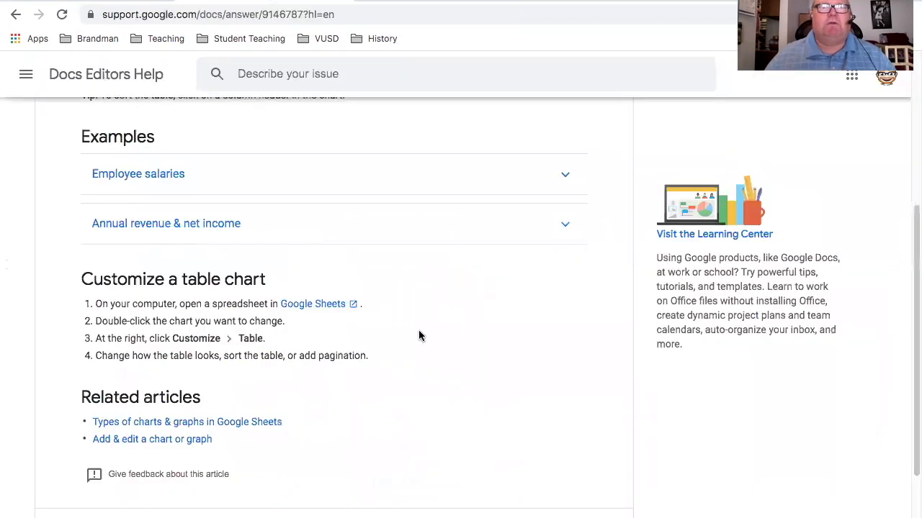
left_click(445, 2)
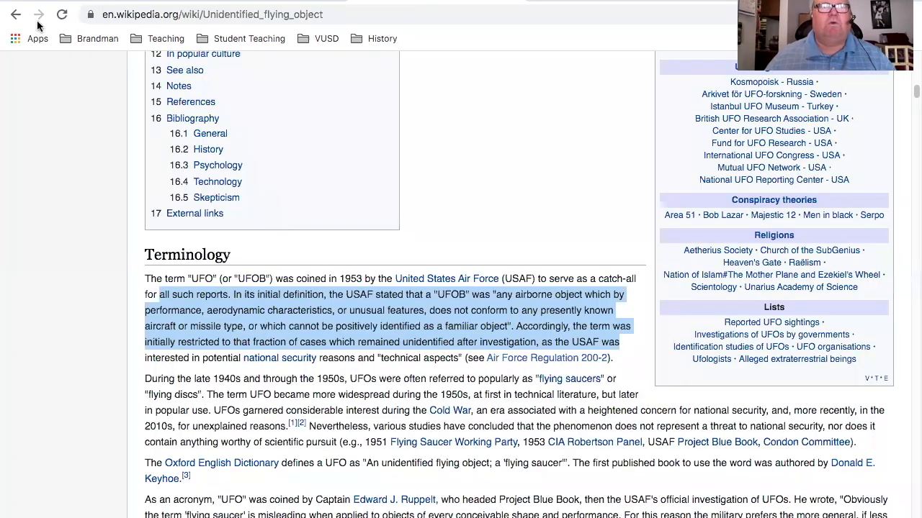
left_click(14, 15)
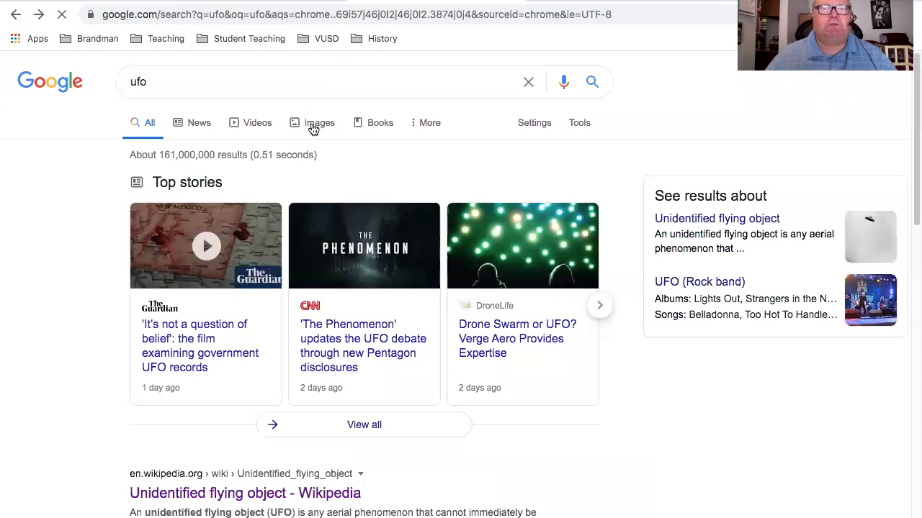
left_click(313, 128)
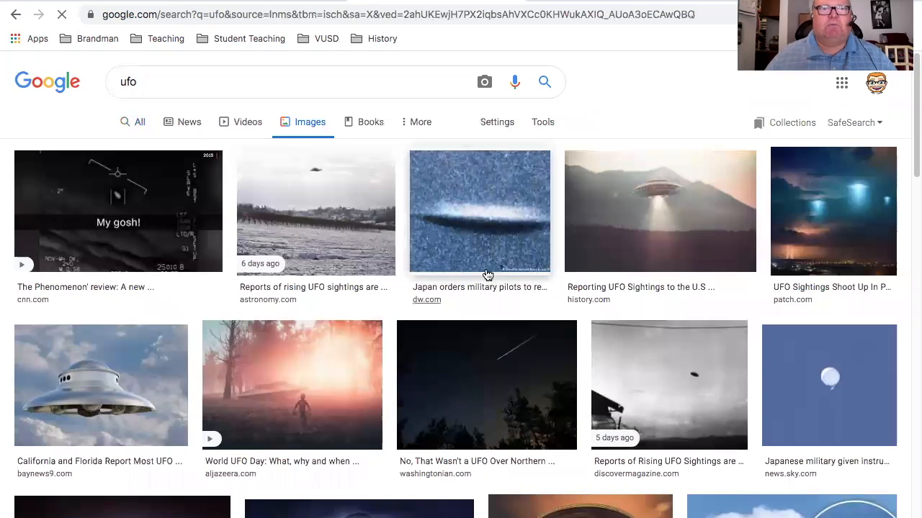
Open the baynews9.com picture of the silver flying saucer against clouds and copy the image
scroll(487, 275, "down", 1)
scroll(487, 275, "down", 1)
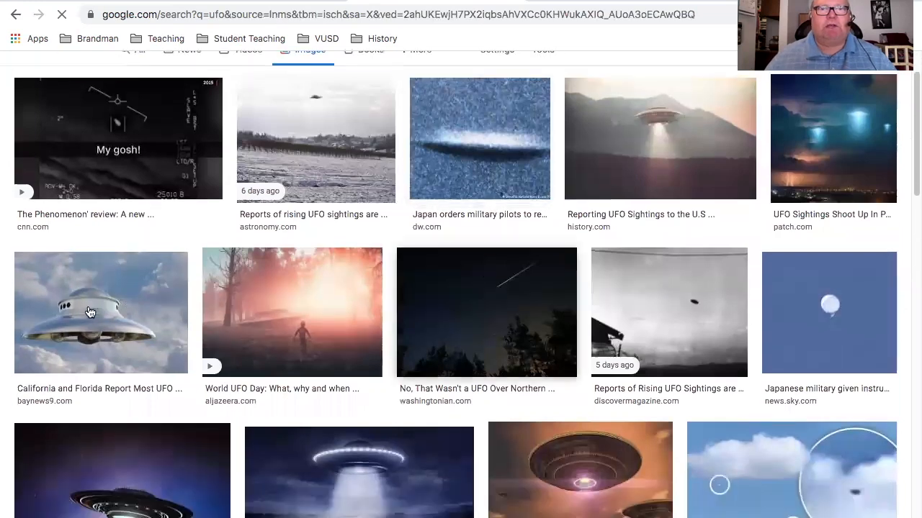
scroll(91, 313, "down", 1)
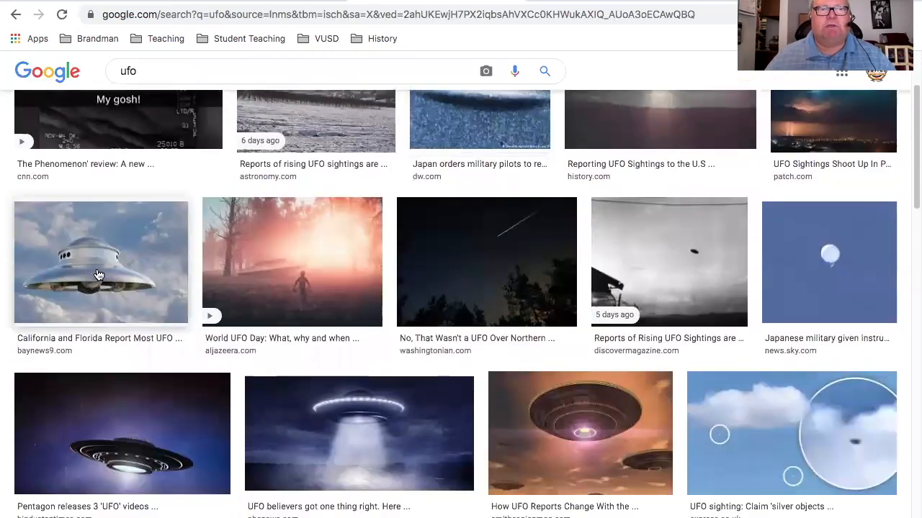
left_click(99, 275)
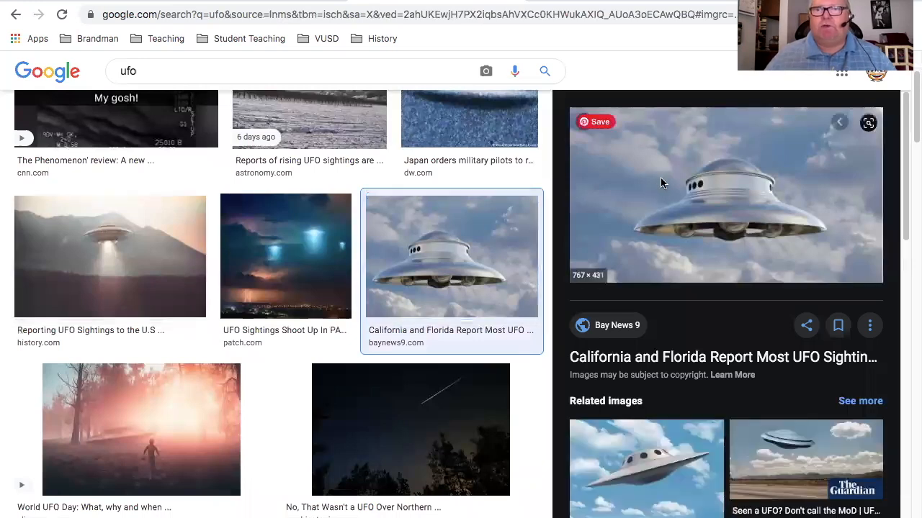
right_click(661, 178)
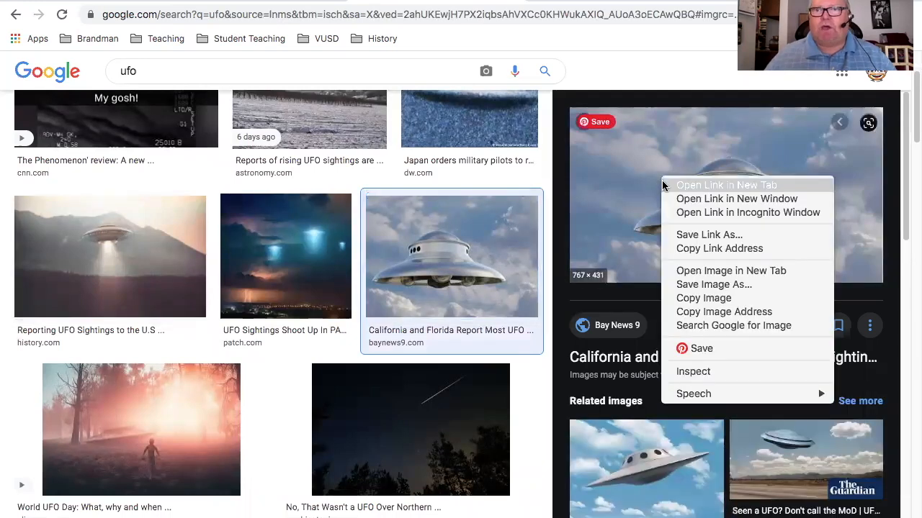
left_click(688, 311)
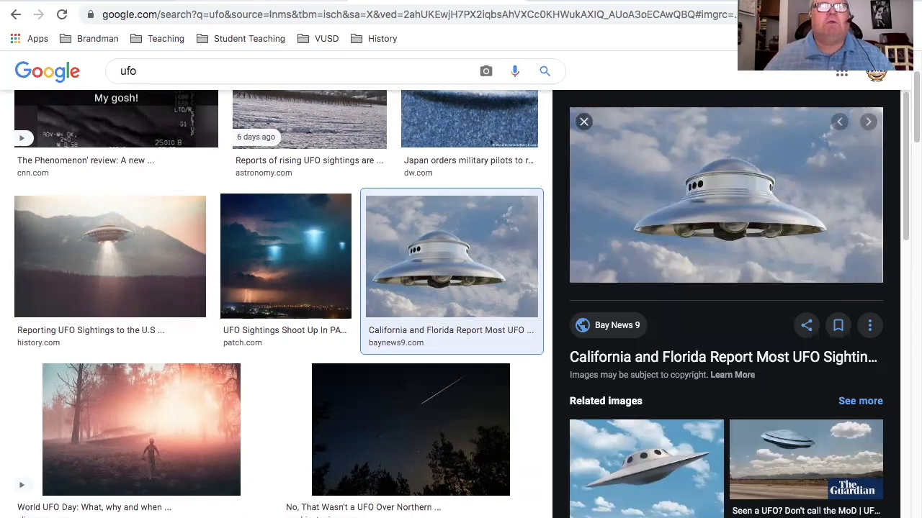
Return to the newspaper document in Google Docs and paste the saucer image into the merged cell below the headline
left_click(241, 1)
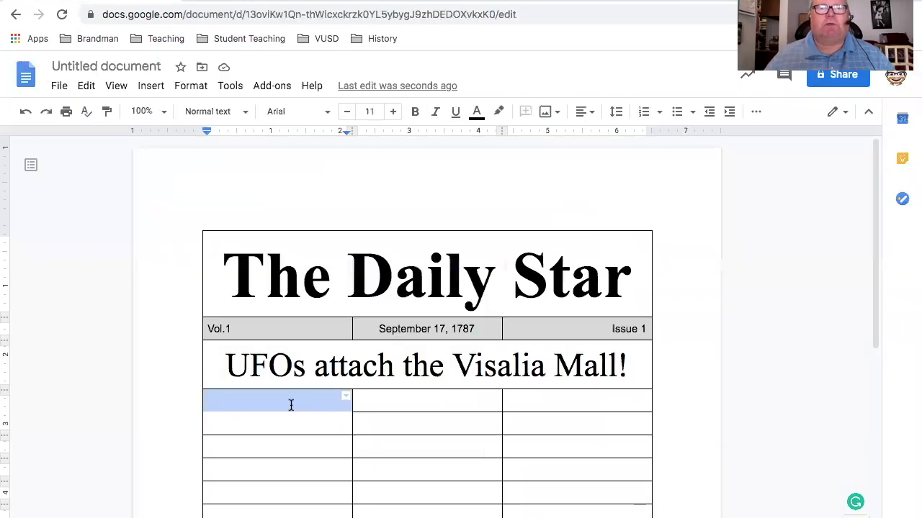
key("ctrl+v")
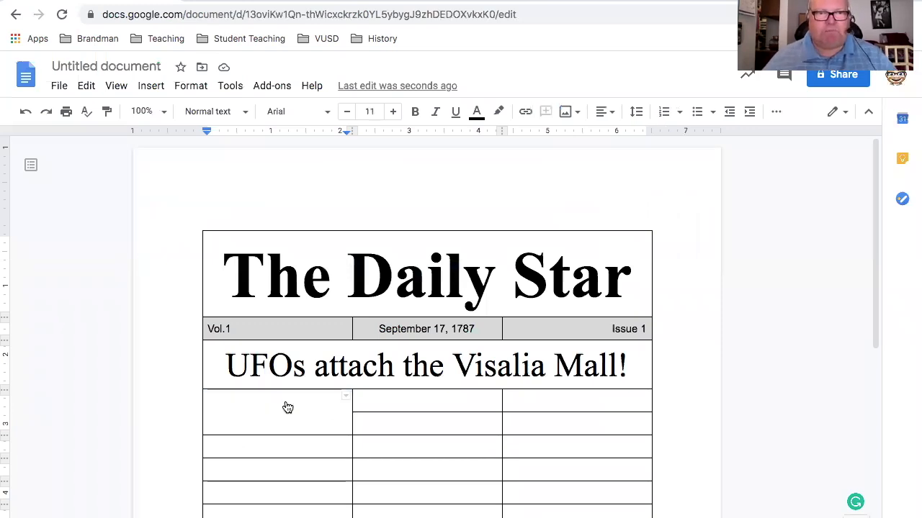
right_click(286, 406)
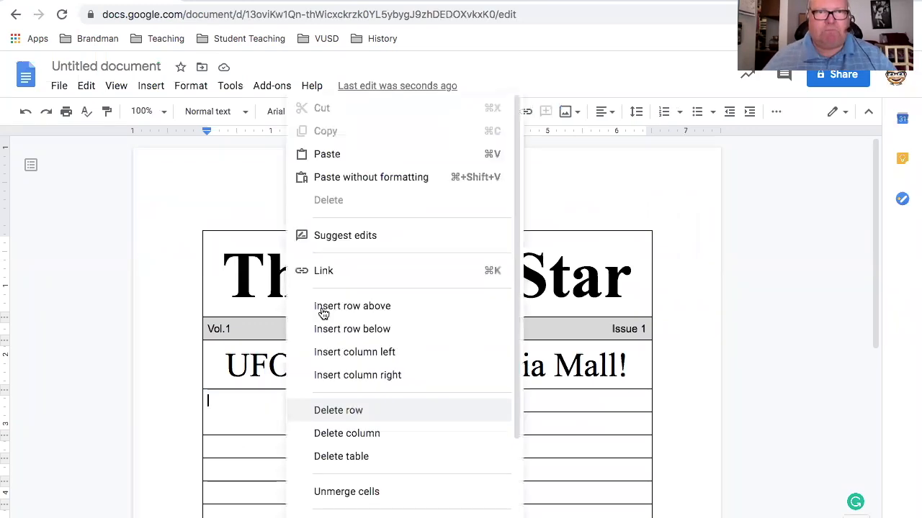
left_click(340, 153)
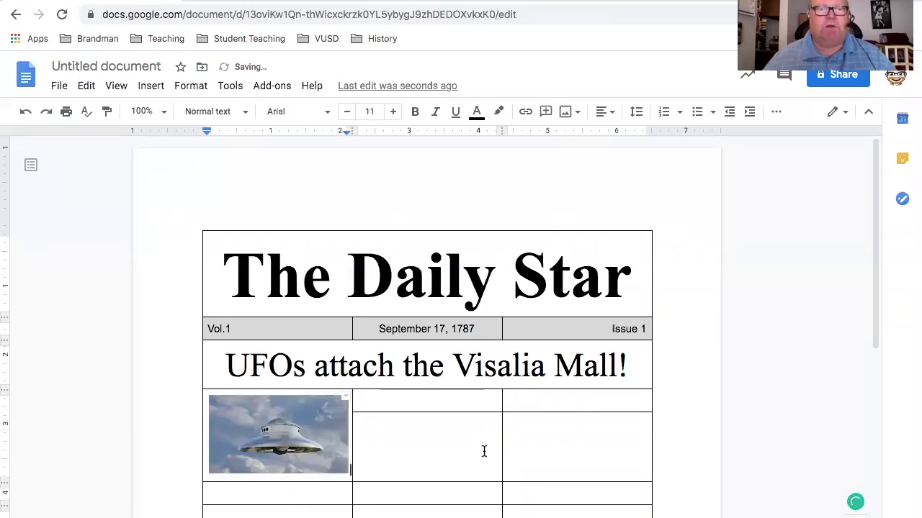
Enter a byline with "By" and the author's full name in the cell below the picture, and set it to font size 10
scroll(432, 427, "down", 2)
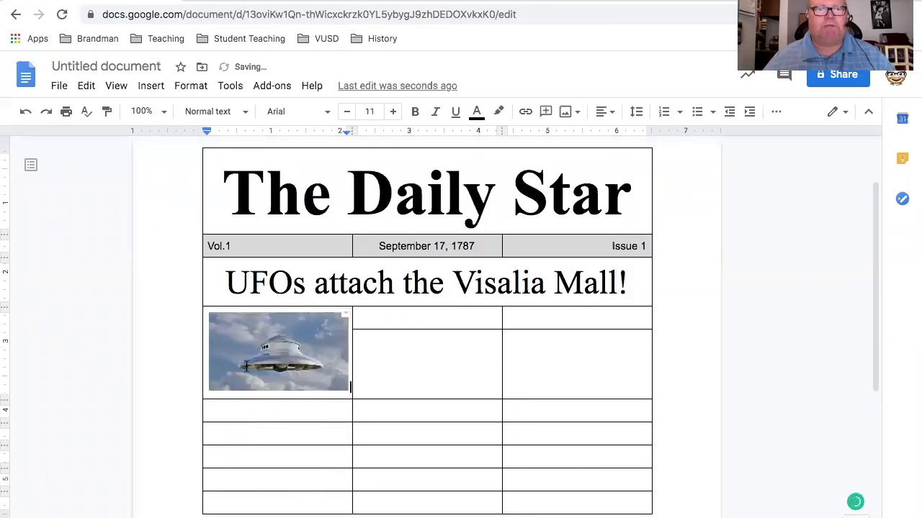
scroll(248, 368, "down", 1)
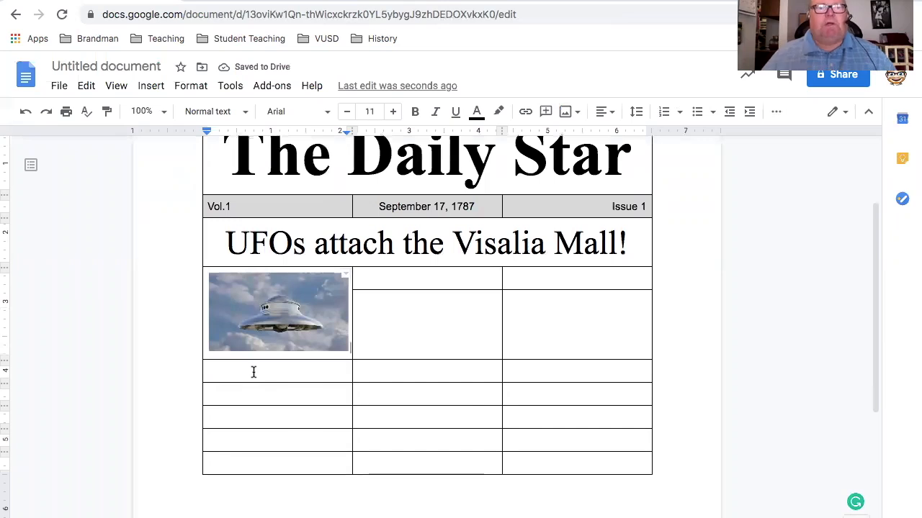
left_click(254, 372)
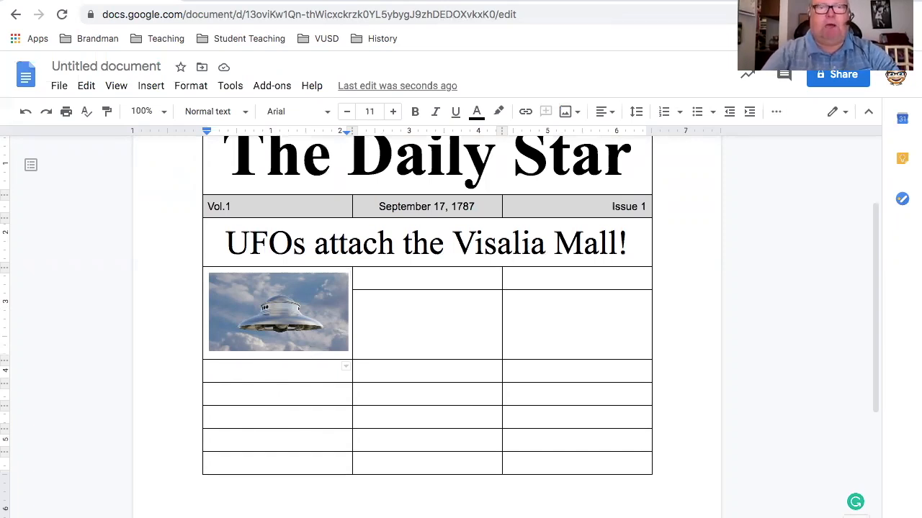
type("By Phil Gladden")
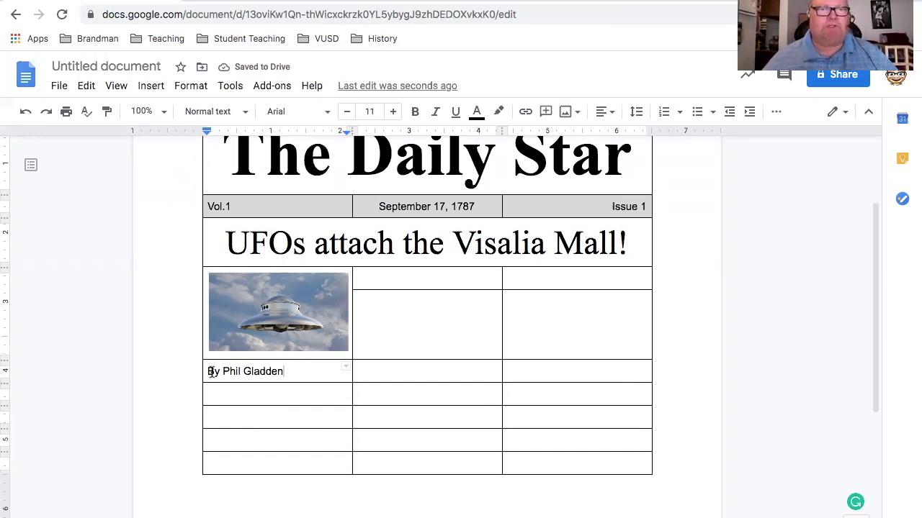
left_click_drag(284, 372, 205, 372)
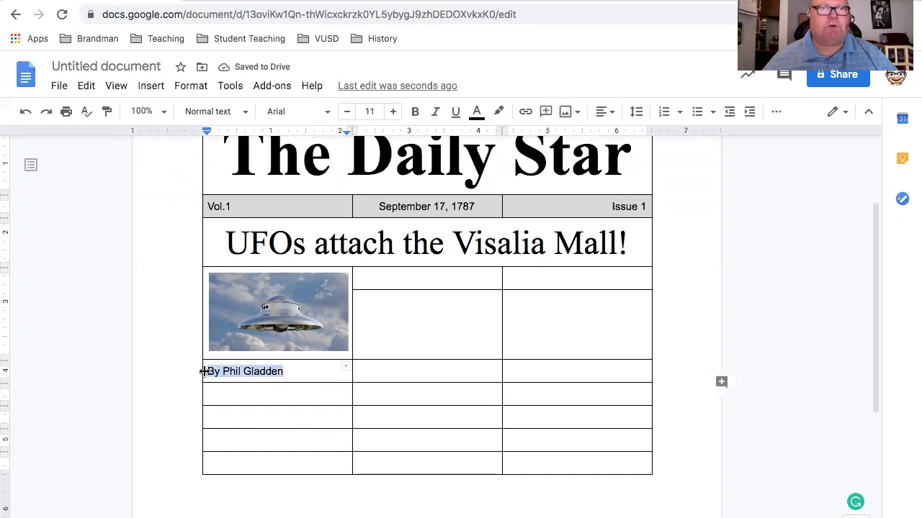
left_click(347, 112)
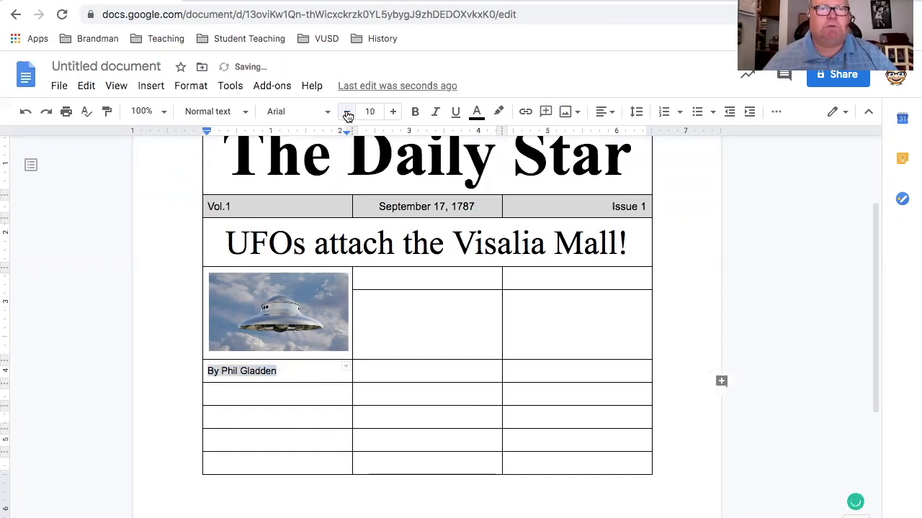
Set the byline to font size 8 and enter "How will the mall survive UFOs" in the cell below it
left_click(347, 112)
left_click(347, 113)
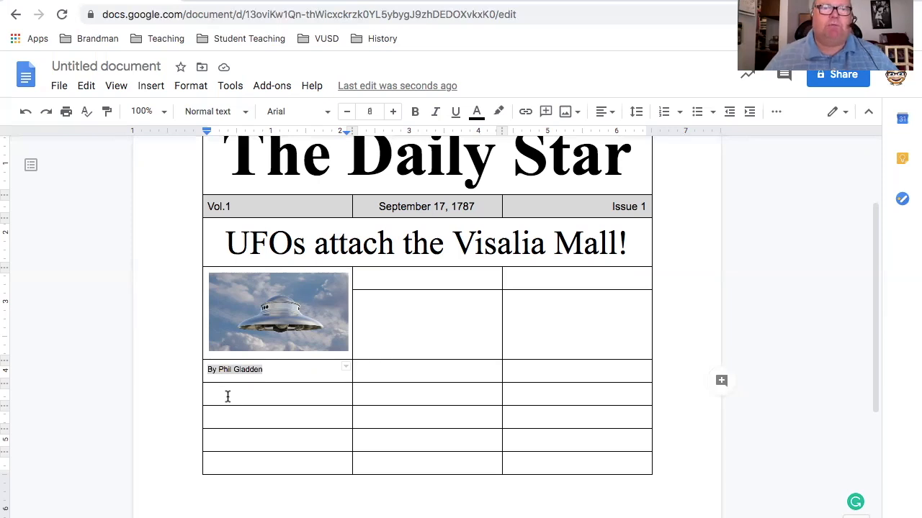
left_click(225, 394)
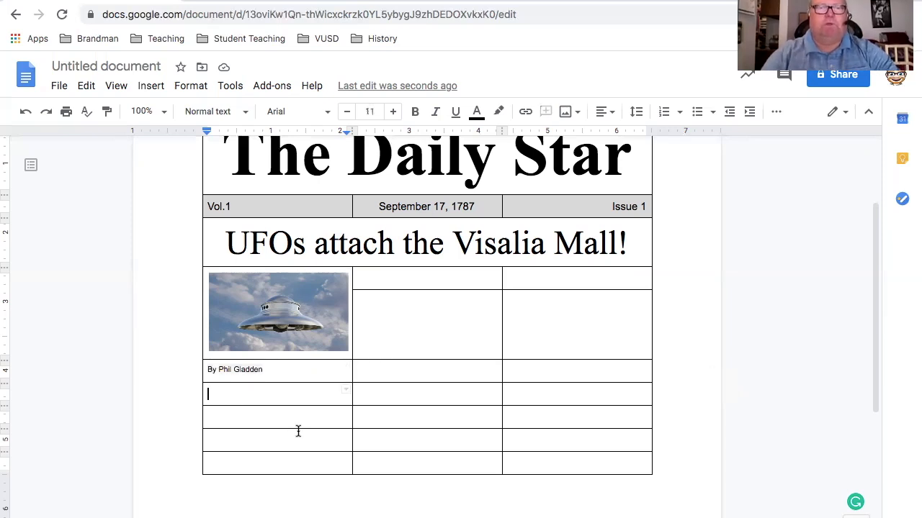
type("H")
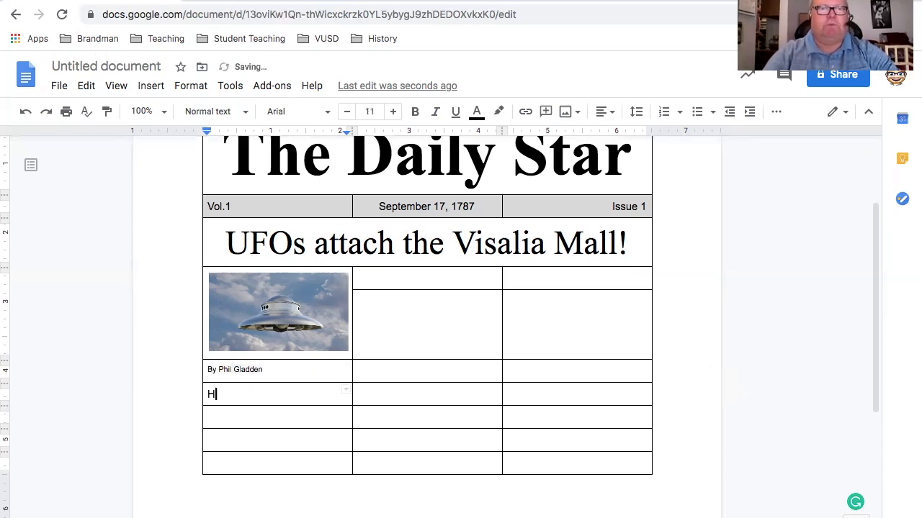
type("ow wil")
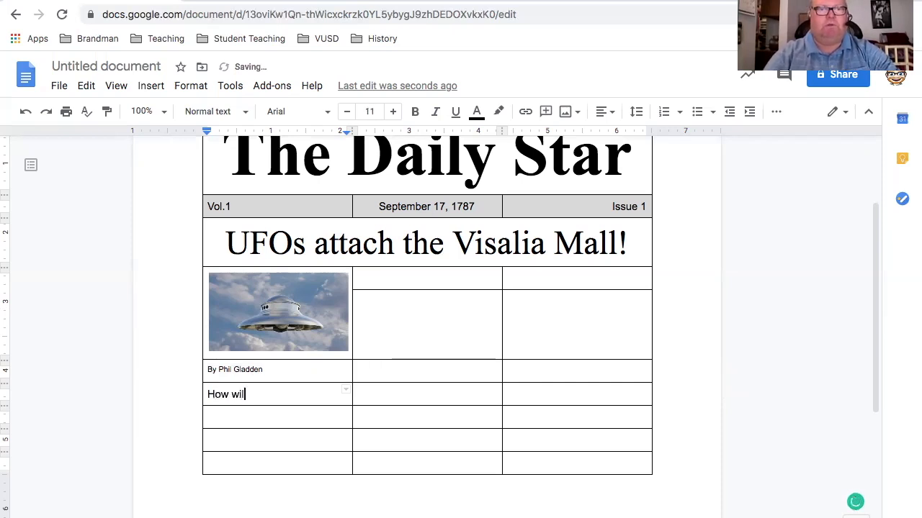
type("l the mall survive")
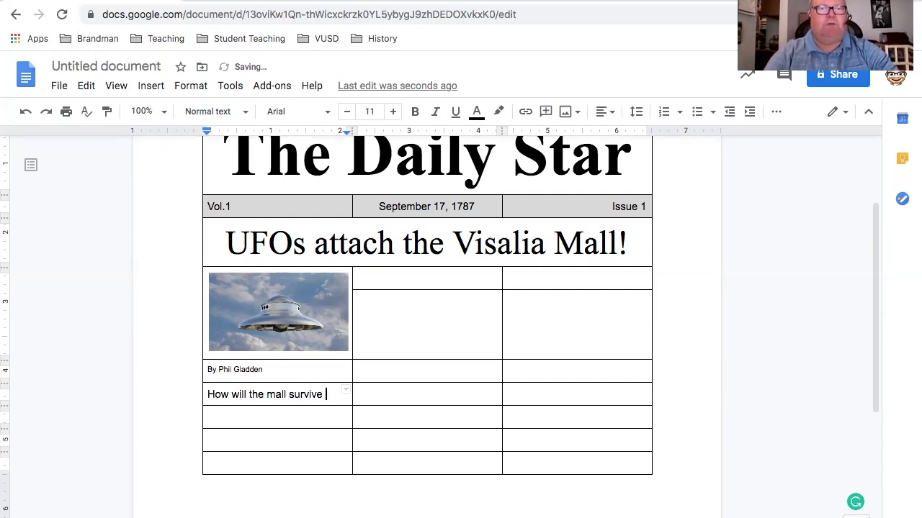
type(" U")
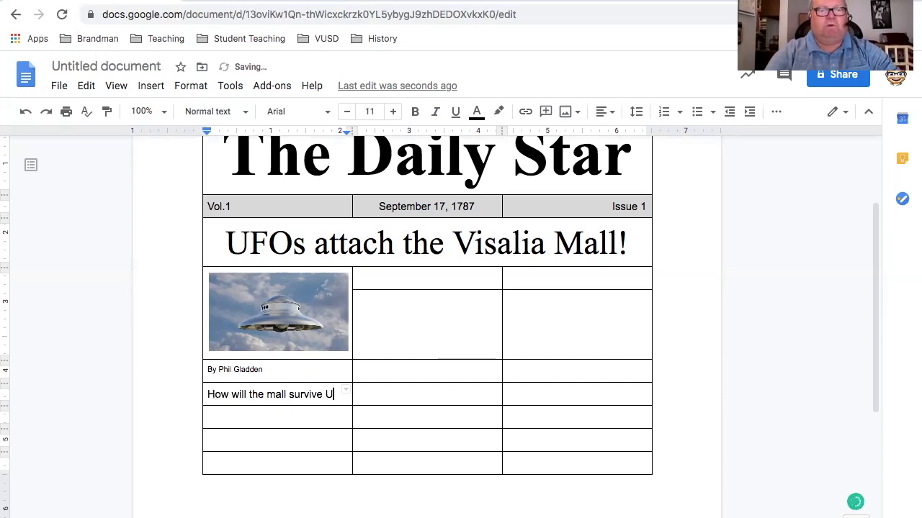
type("FO")
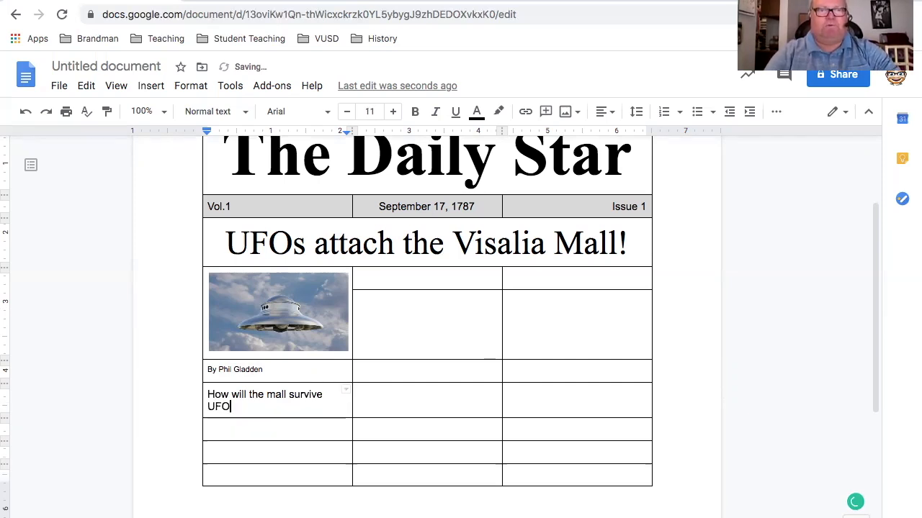
type("s")
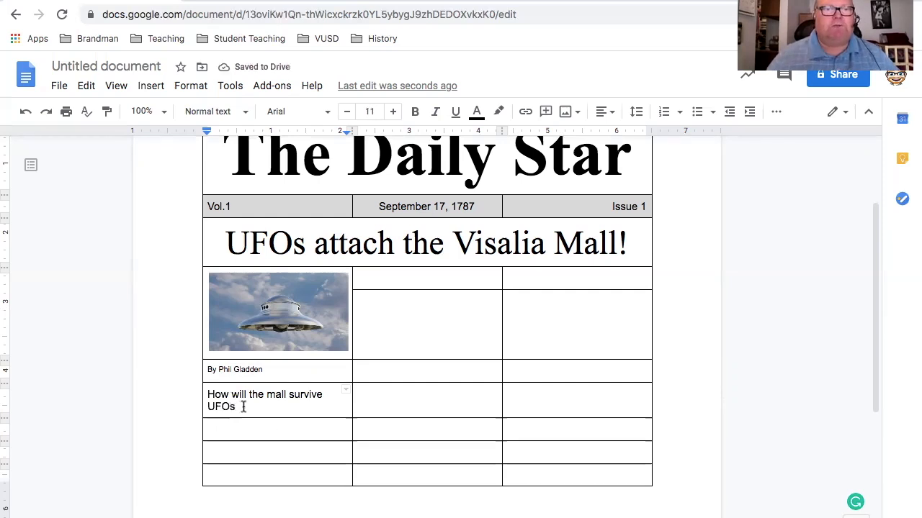
End the mall subheading with an exclamation mark and remove the space before it using the Grammarly suggestion
triple_click(209, 394)
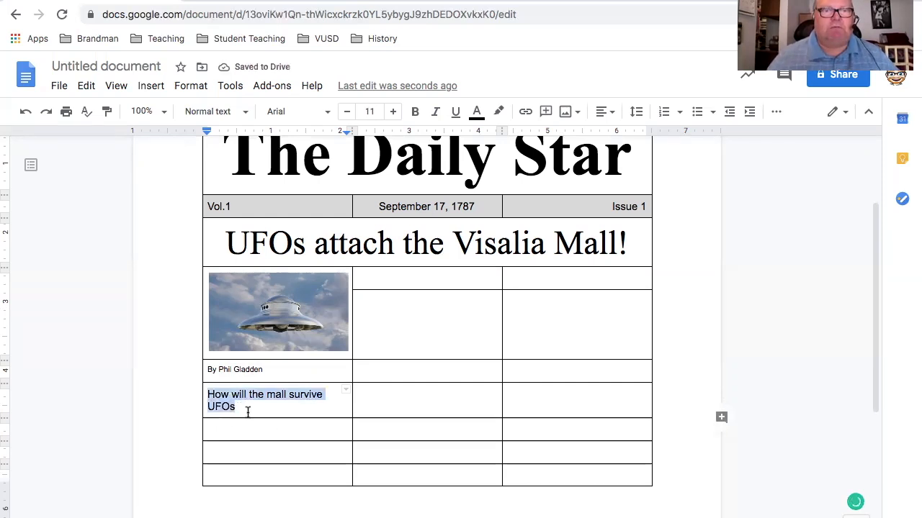
left_click(271, 416)
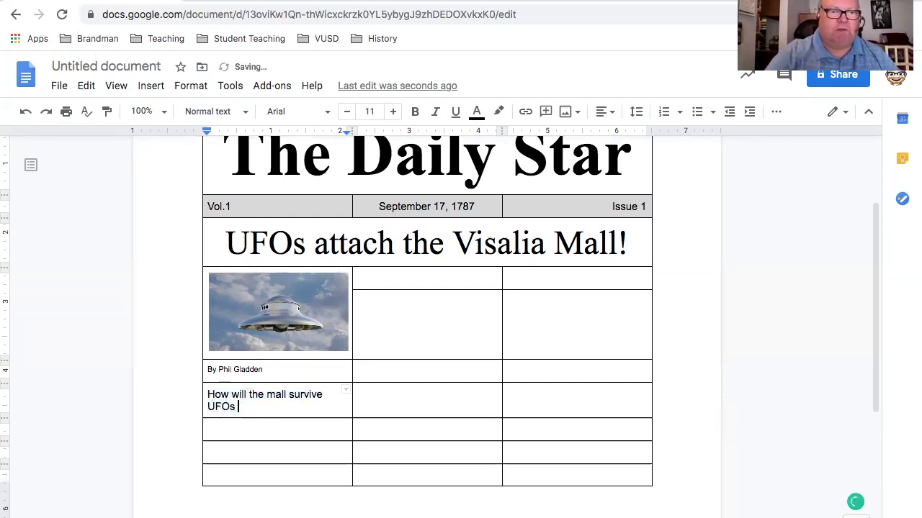
type("!")
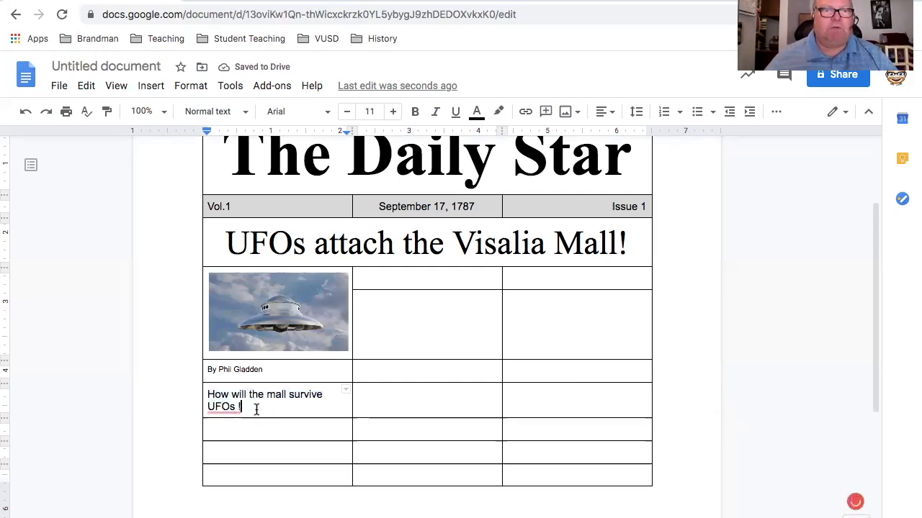
mouse_move(238, 406)
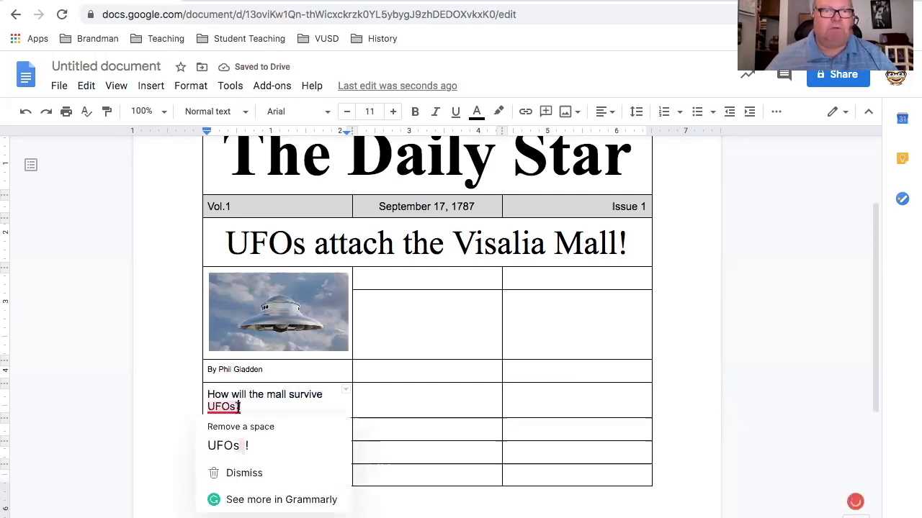
left_click(228, 446)
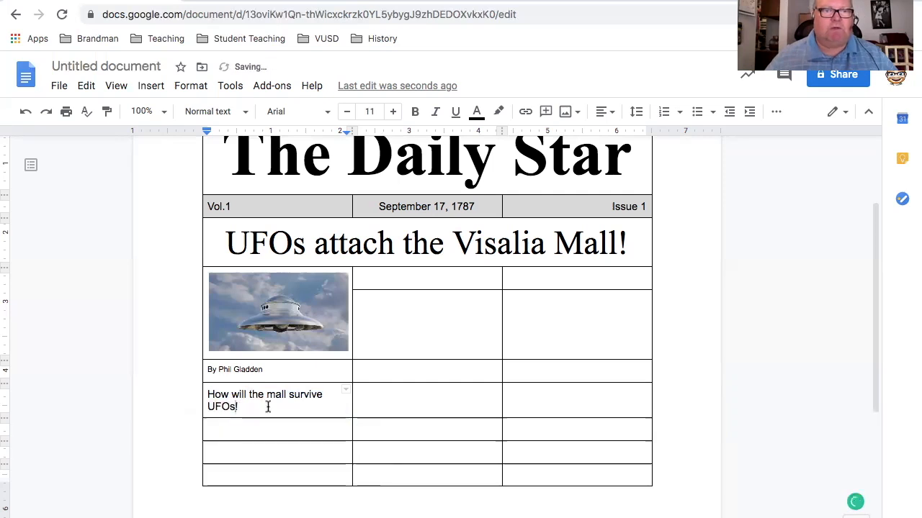
Change the font of the "How will the mall survive UFOs!" subheading to Times New Roman
triple_click(207, 395)
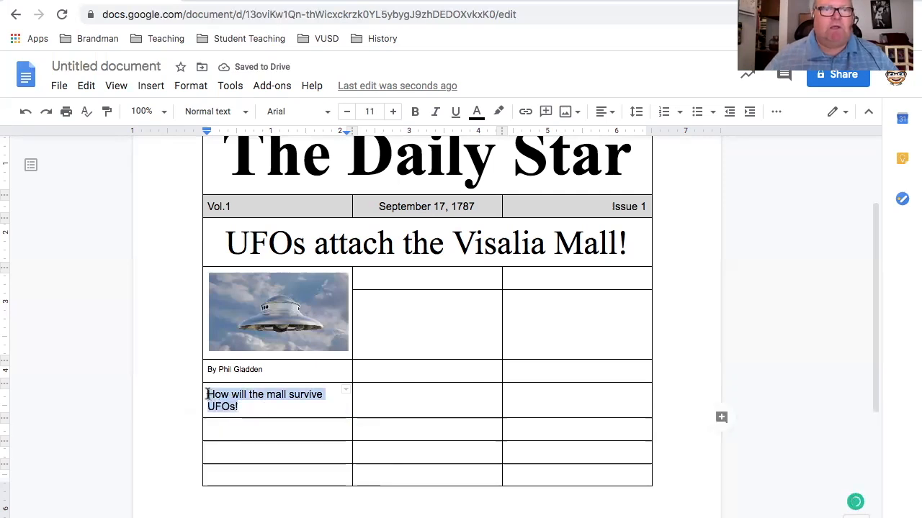
left_click(328, 113)
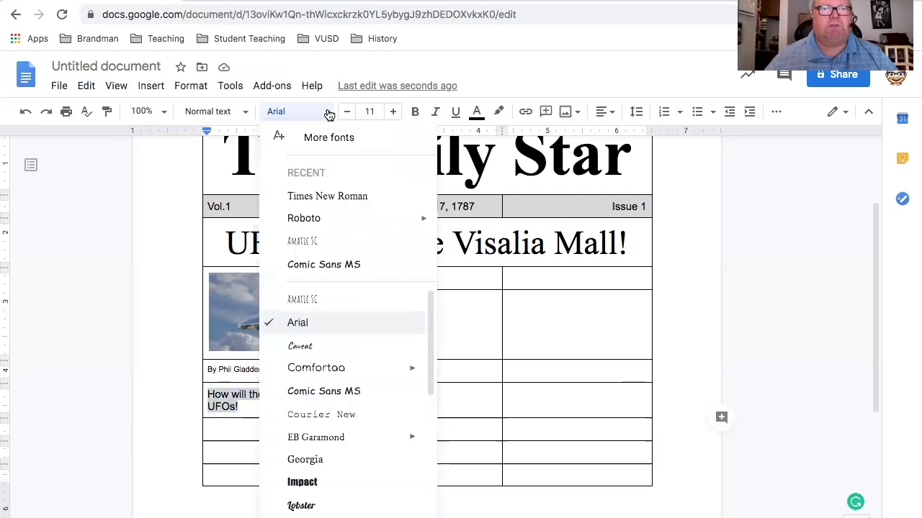
left_click(329, 196)
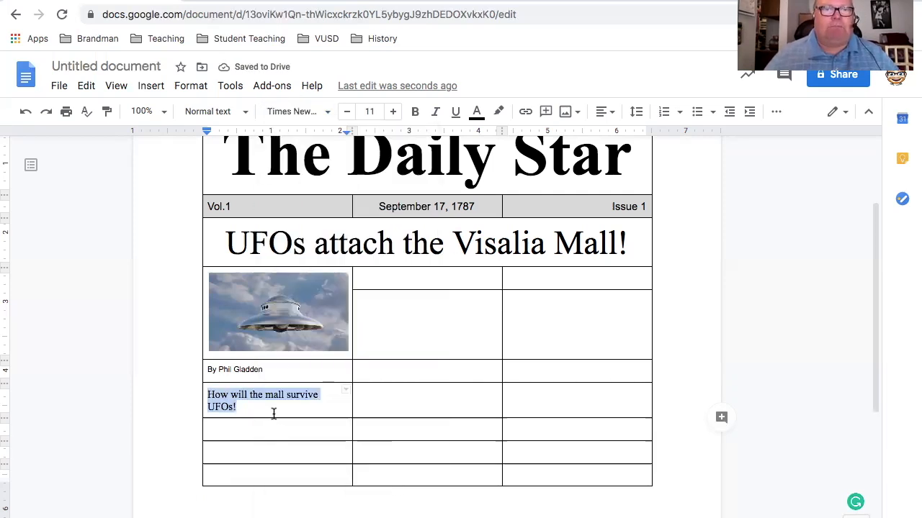
Merge the three empty cells below the subheading in the first column into one cell
left_click_drag(275, 434, 272, 468)
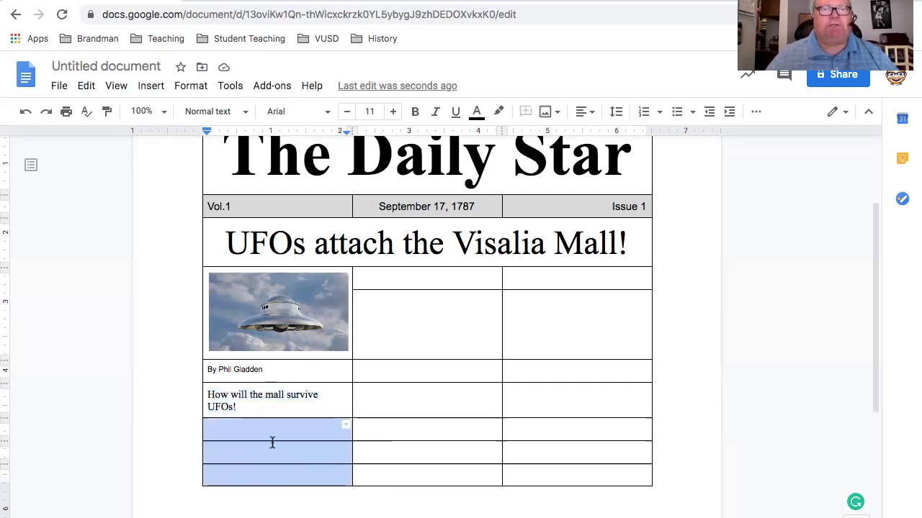
left_click(200, 91)
mouse_move(267, 324)
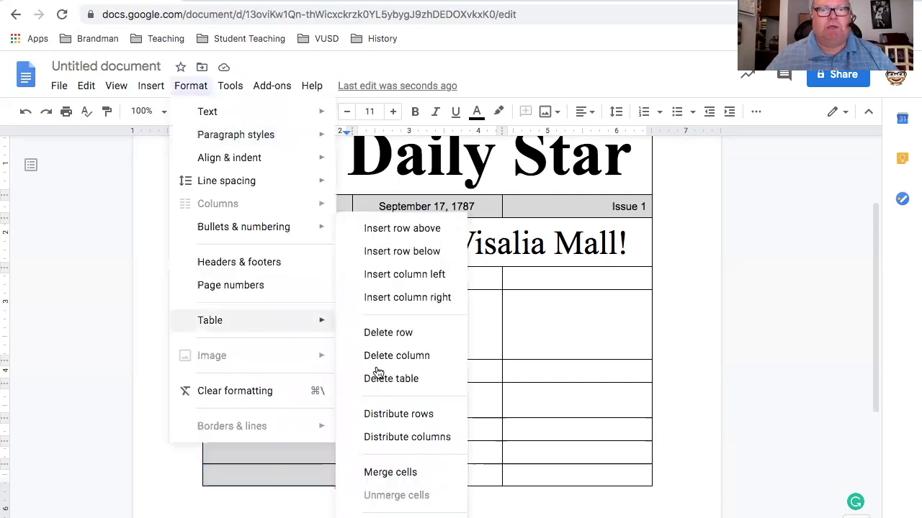
left_click(405, 474)
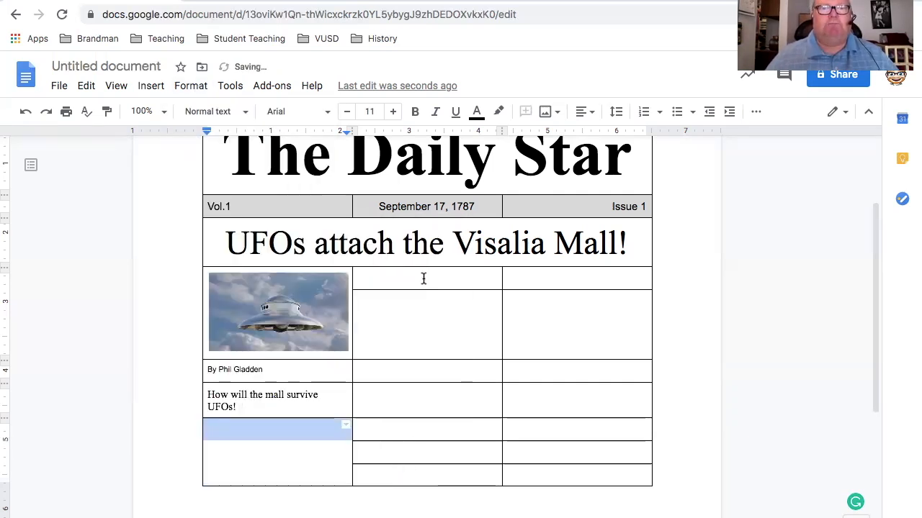
Merge all empty cells of the middle column below the headline into one tall cell
left_click_drag(424, 408, 429, 470)
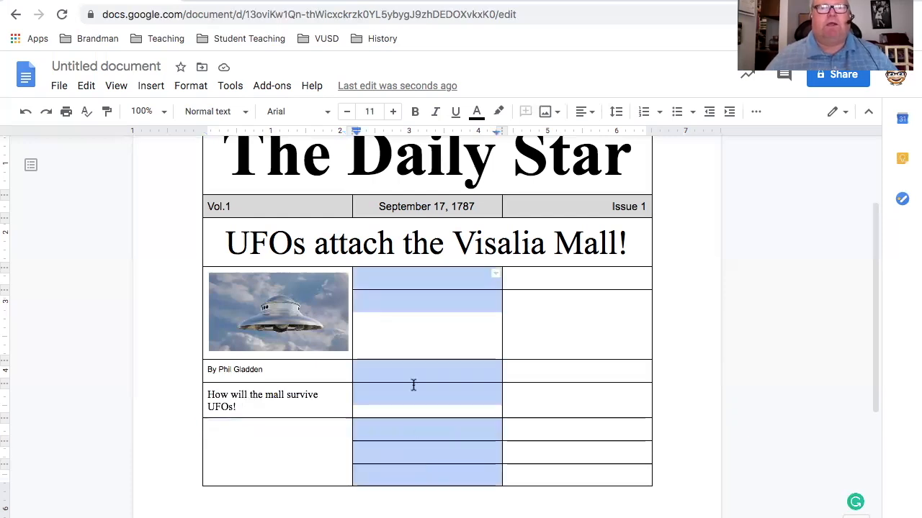
left_click(192, 86)
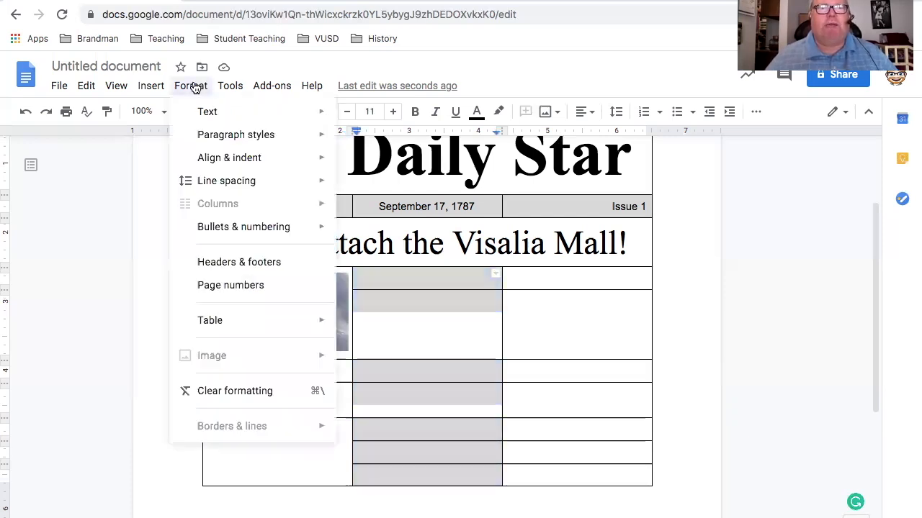
mouse_move(265, 326)
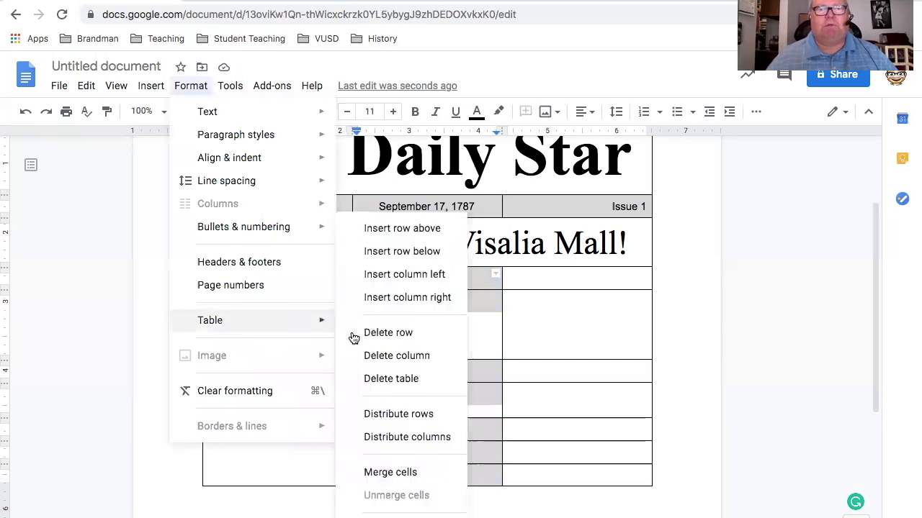
left_click(389, 473)
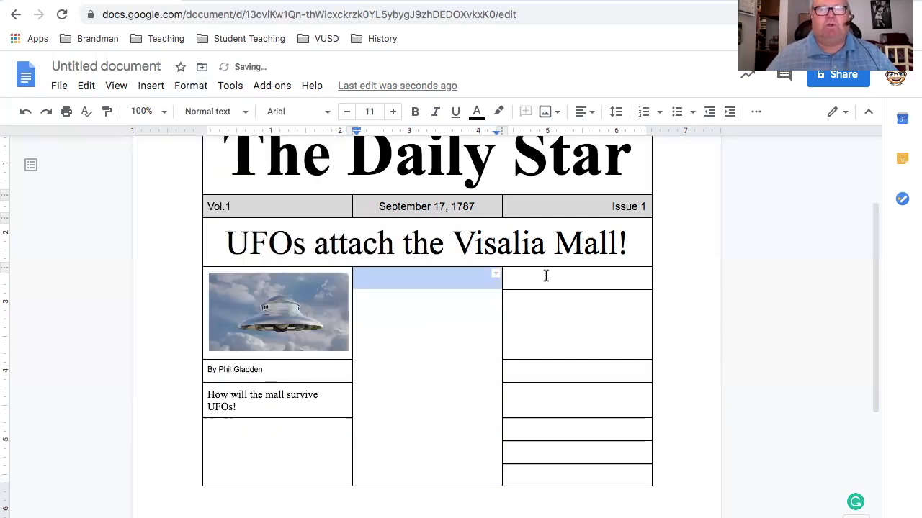
Merge all empty cells of the third column below the headline into one tall cell
left_click_drag(546, 275, 553, 473)
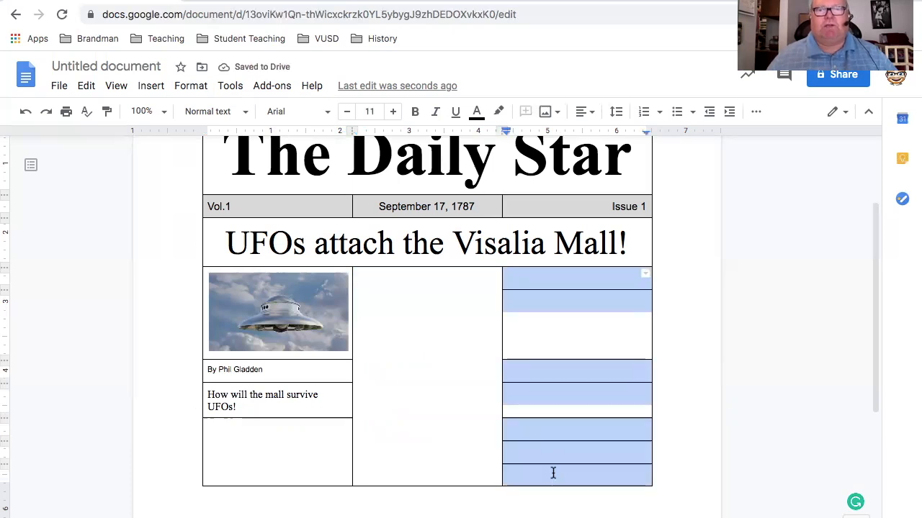
left_click(190, 86)
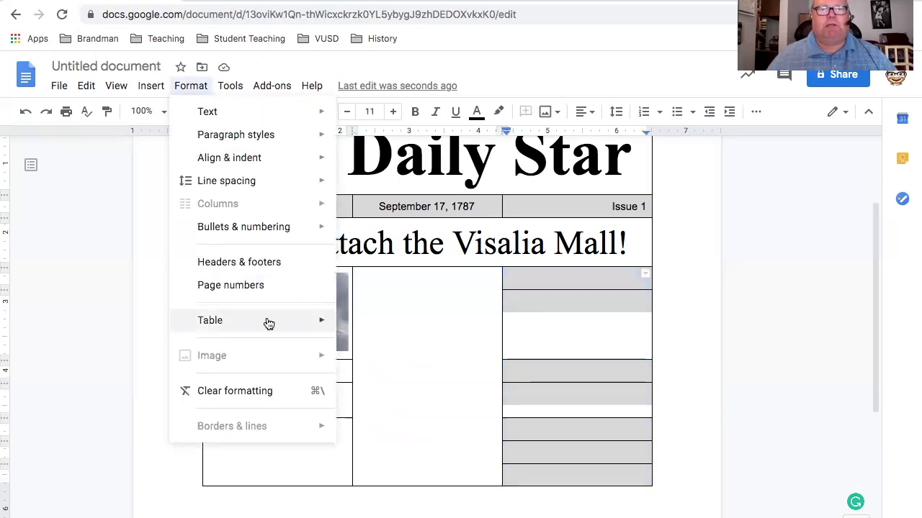
mouse_move(286, 325)
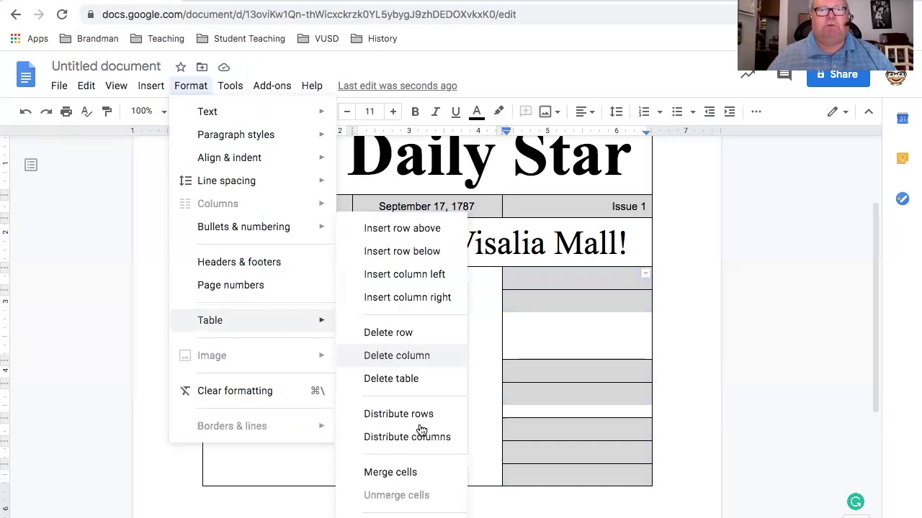
left_click(407, 474)
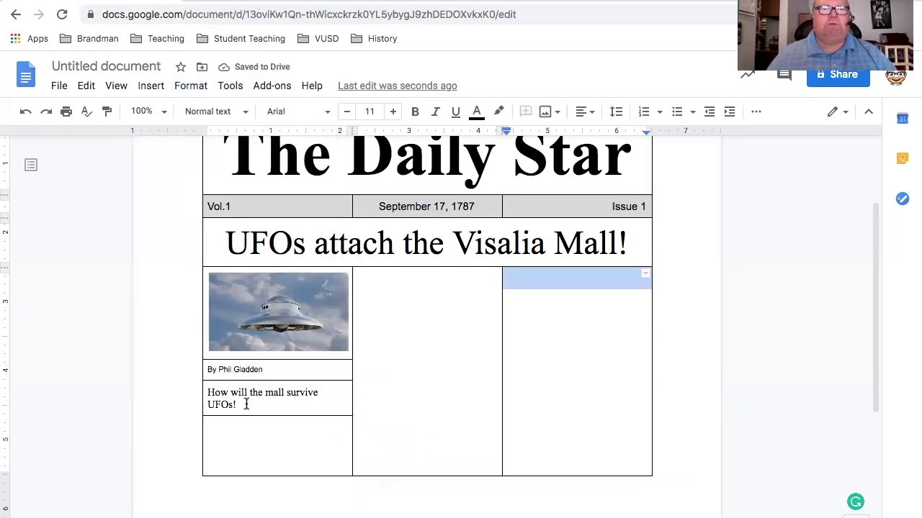
Make the "How will the mall survive UFOs!" subheading bold
triple_click(207, 390)
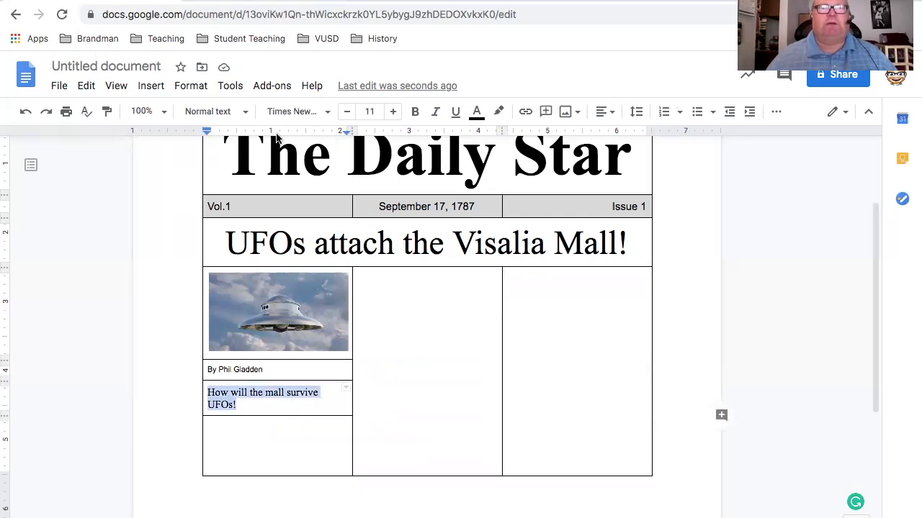
left_click(415, 112)
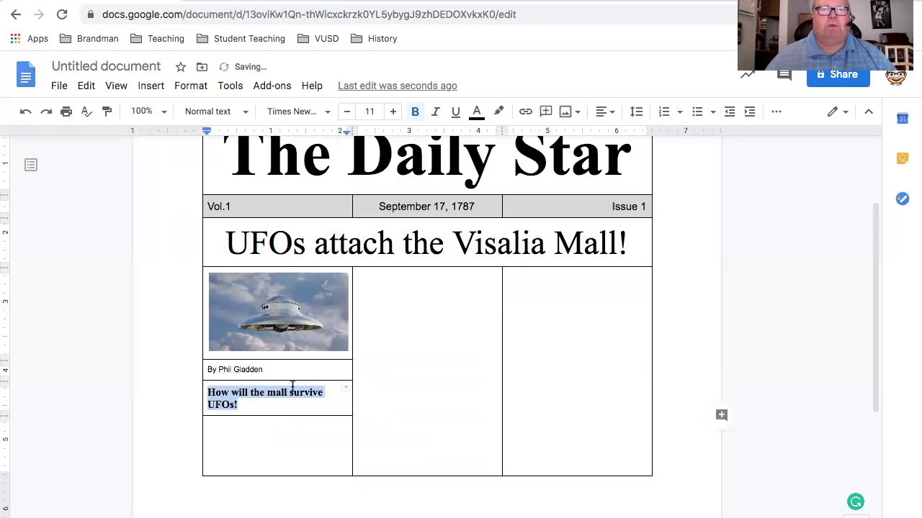
left_click(284, 452)
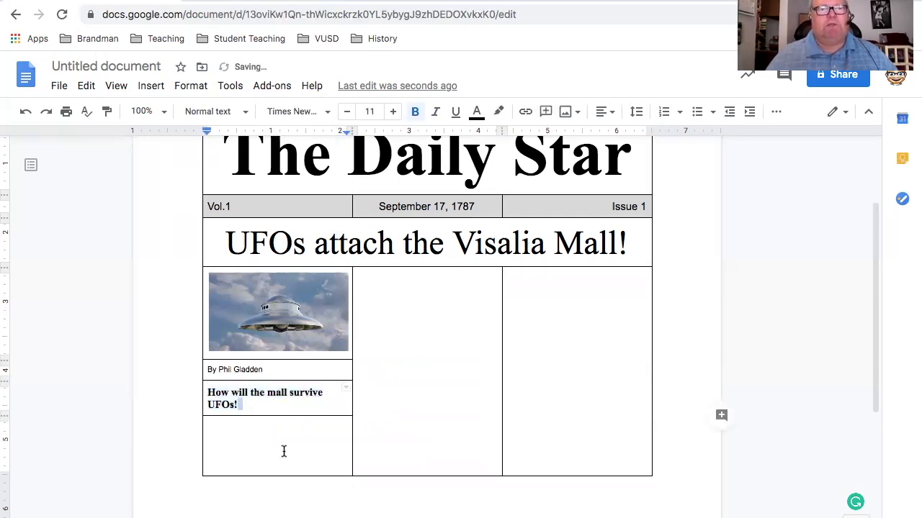
Paste the copied "Using Google products, like Google Docs" paragraph as article text into the merged cell below the subheading
left_click(266, 437)
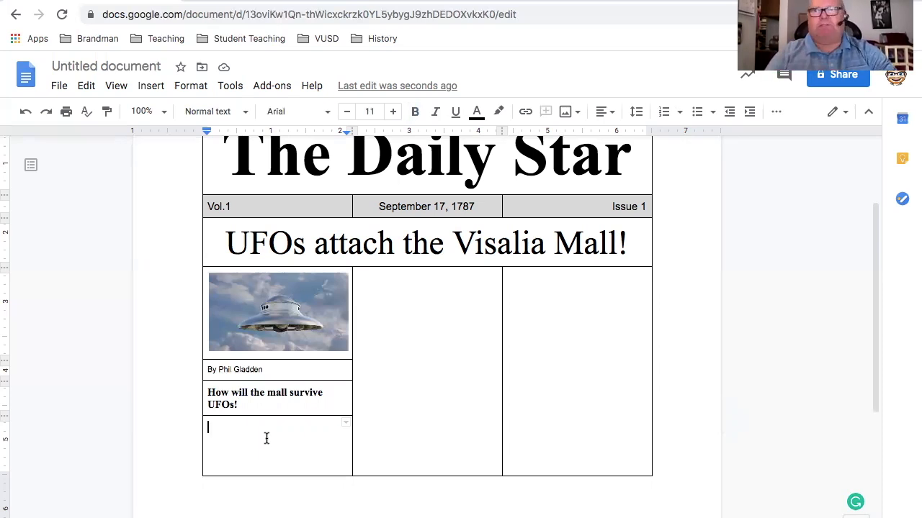
left_click(260, 435)
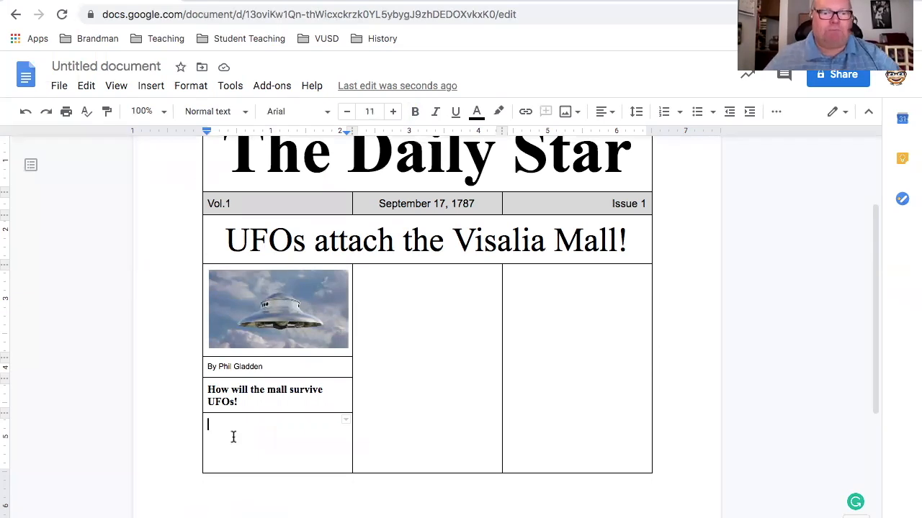
key("ctrl+v")
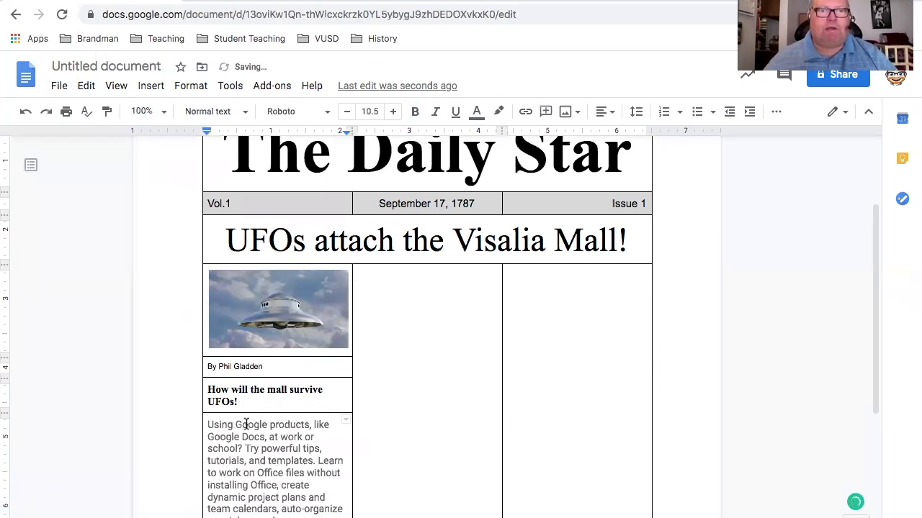
scroll(370, 485, "down", 1)
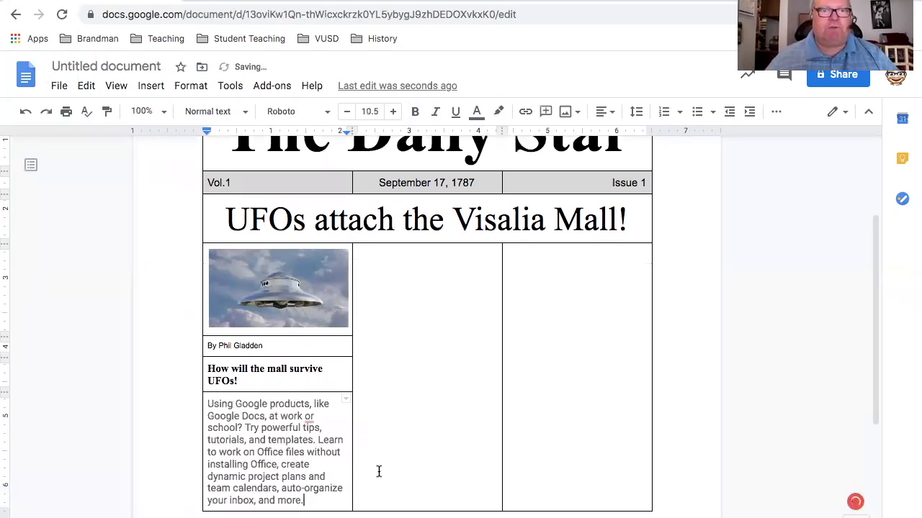
scroll(379, 471, "down", 4)
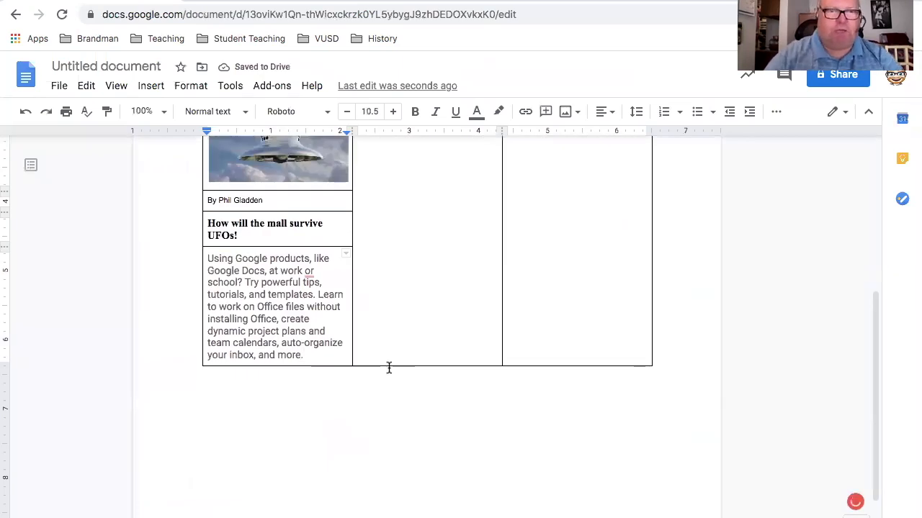
Paste the copied paragraph two more times into the first column's article cell and delete the text that overflows onto the second page
type("Using Google products, like Google Docs, at work or school? Try powerful tips, tutorials, and templates. Learn to work on Office files without installing Office, create dynamic project plans and team calendars, auto-organize your inbox, and more.")
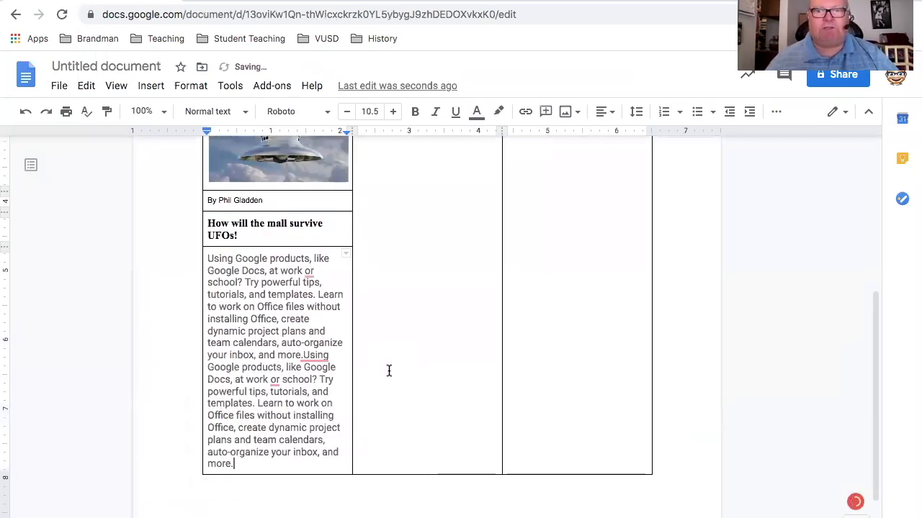
scroll(388, 373, "down", 2)
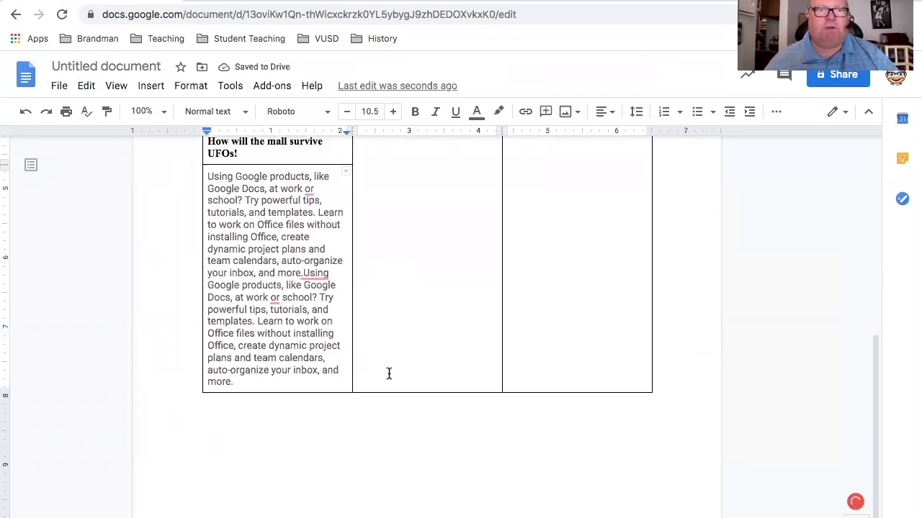
type("Using Google products, like Google Docs, at work or school? Try powerful tips, tutorials, and templates. Learn to work on Office files without installing Office, create dynamic project plans and team calendars, auto-organize your inbox, and more.")
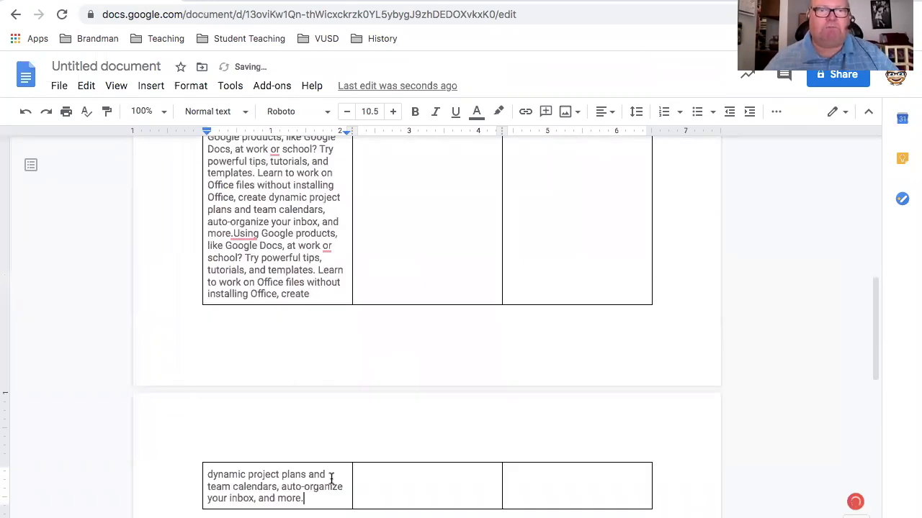
left_click(208, 472, "shift")
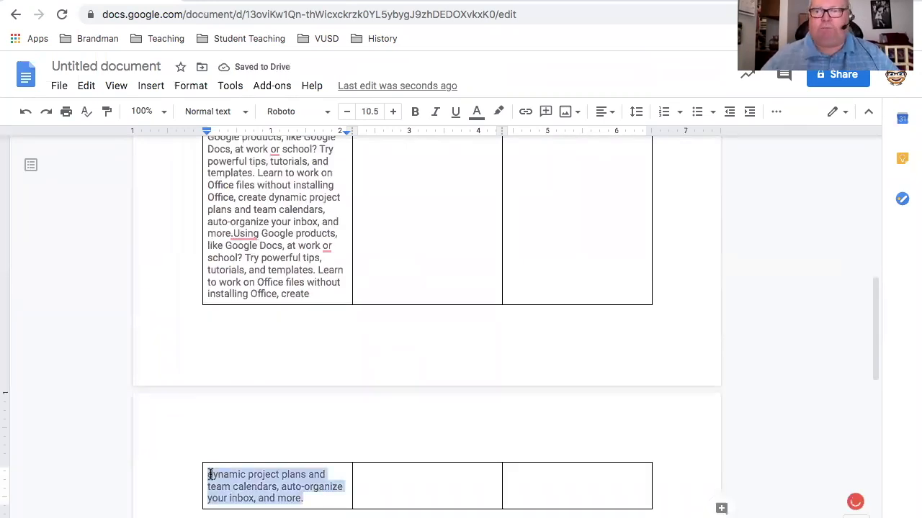
key("BackSpace")
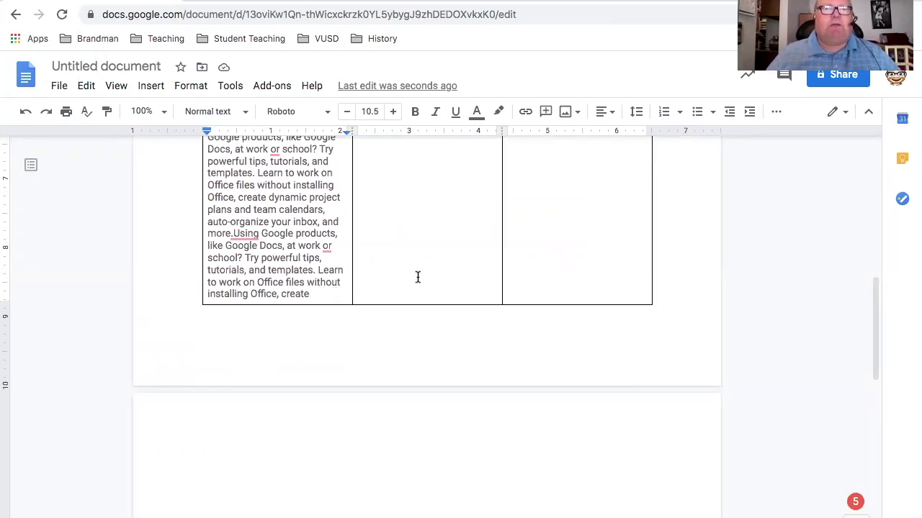
Fill the tall middle column below the headline with four consecutive copies of the "Using Google products, like Google Docs" paragraph
scroll(417, 277, "up", 1)
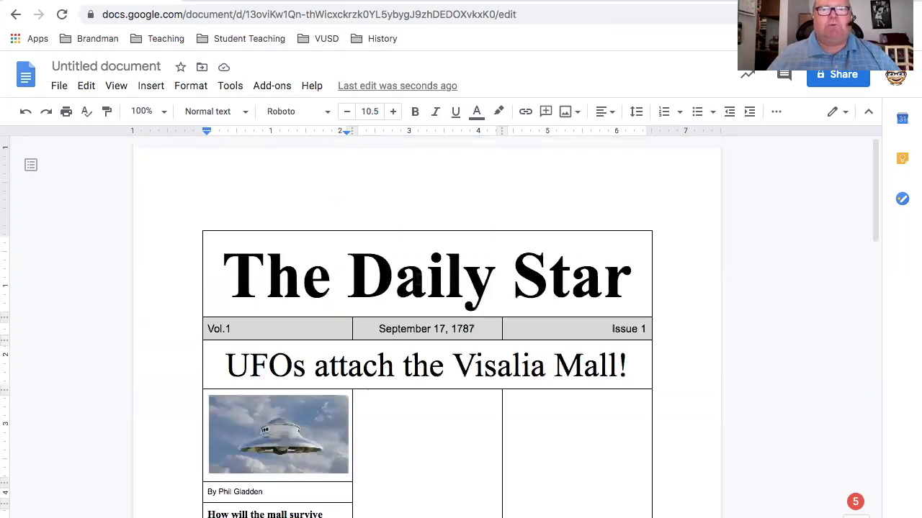
scroll(407, 288, "down", 3)
left_click(407, 287)
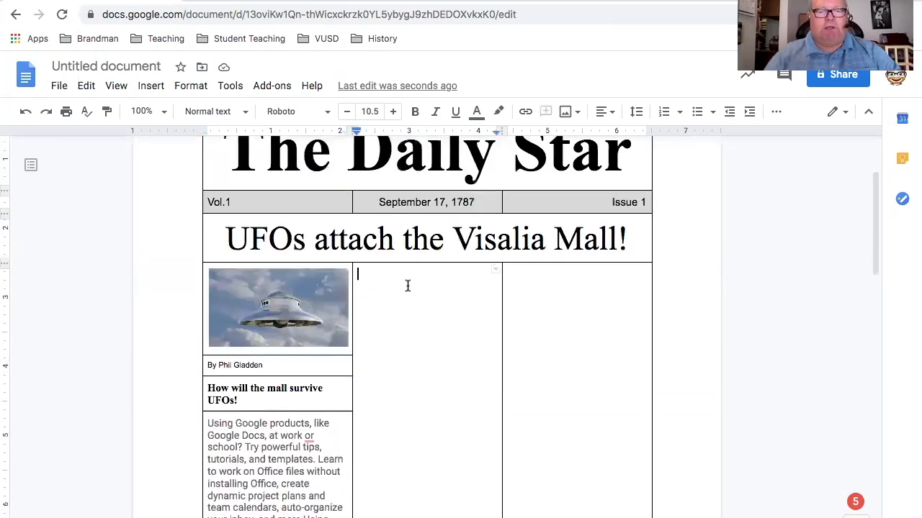
double_click(407, 285)
type("Using Google products, like Google Docs, at work or school? Try powerful tips, tutorials, and templates. Learn to work on Office files without installing Office, create dynamic project plans and team calendars, auto-organize your inbox, and more.")
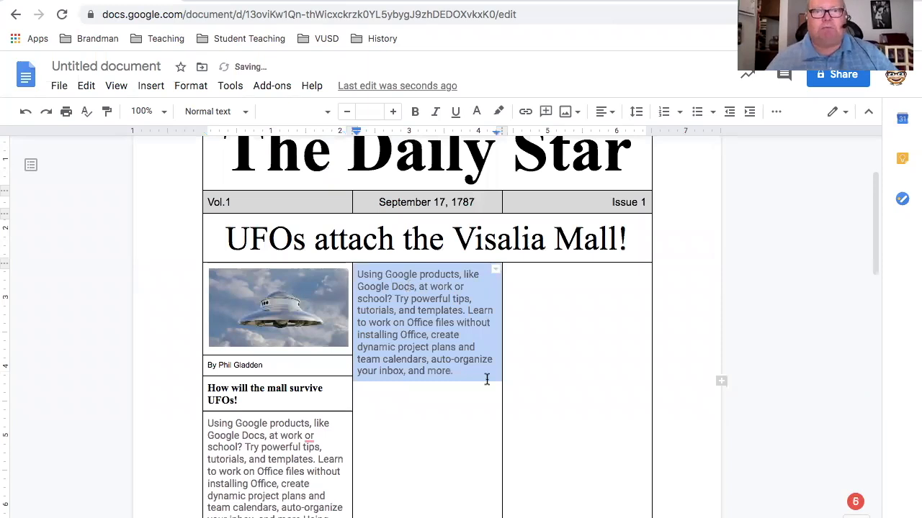
left_click(464, 371)
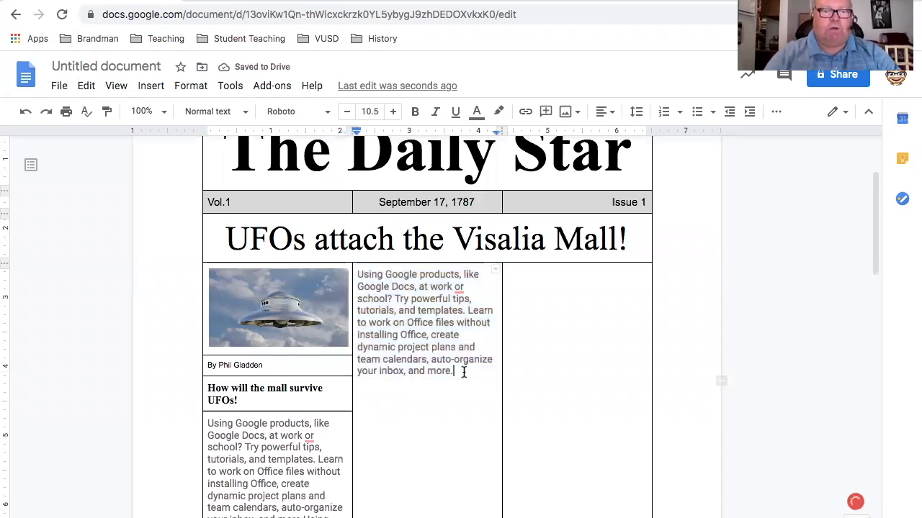
type("Using Google products, like Google Docs, at work or school? Try powerful tips, tutorials, and templates. Learn to work on Office files without installing Office, create dynamic project plans and team calendars, auto-organize your inbox, and more.")
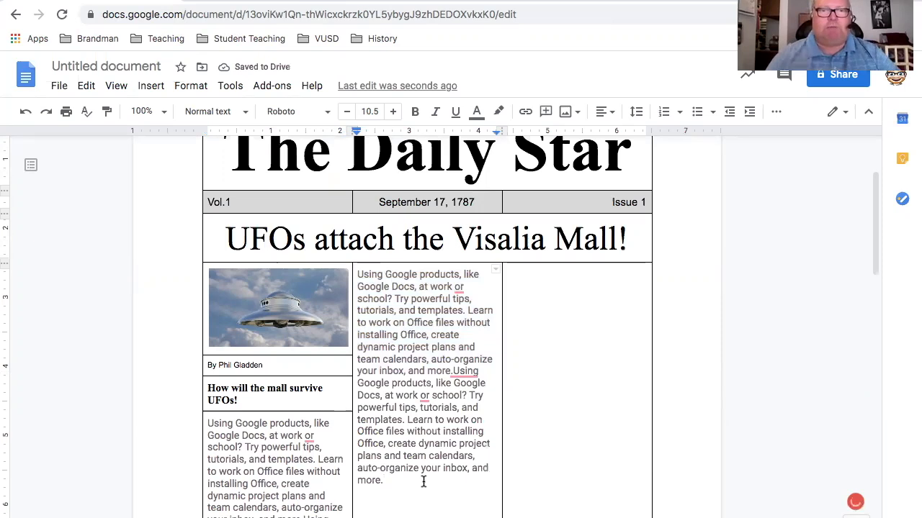
type("Using Google products, like Google Docs, at work or school? Try powerful tips, tutorials, and templates. Learn to work on Office files without installing Office, create dynamic project plans and team calendars, auto-organize your inbox, and more.")
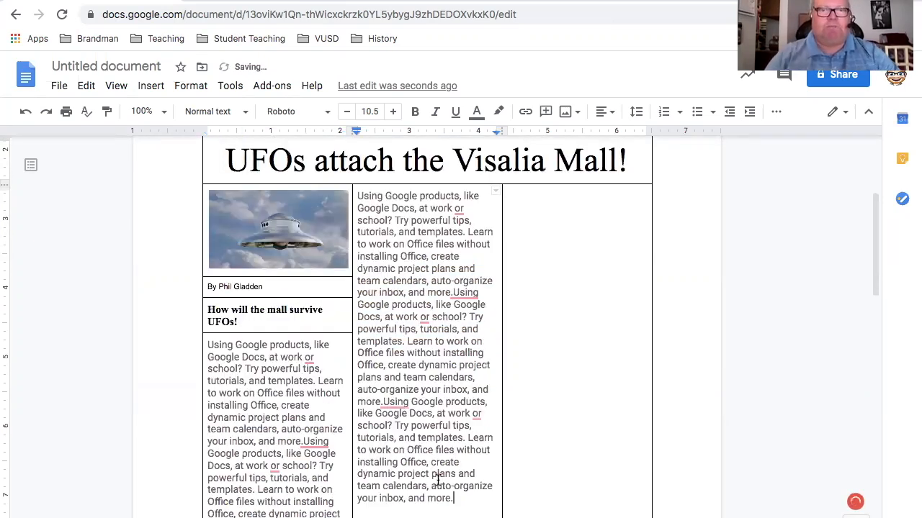
type("Using Google products, like Google Docs, at work or school? Try powerful tips, tutorials, and templates. Learn to work on Office files without installing Office, create dynamic project plans and team calendars, auto-organize your inbox, and more.")
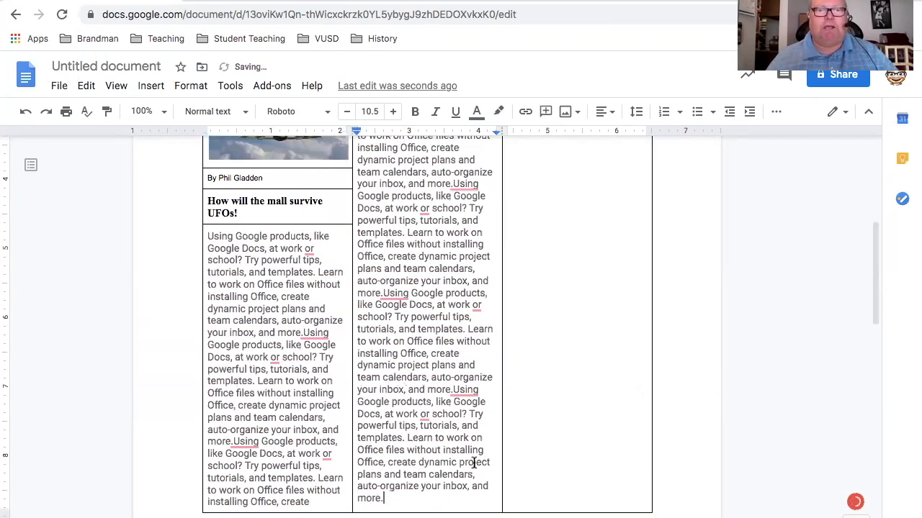
Fill the tall third column below the headline with four consecutive copies of the same "Using Google products" paragraph
scroll(476, 461, "up", 3)
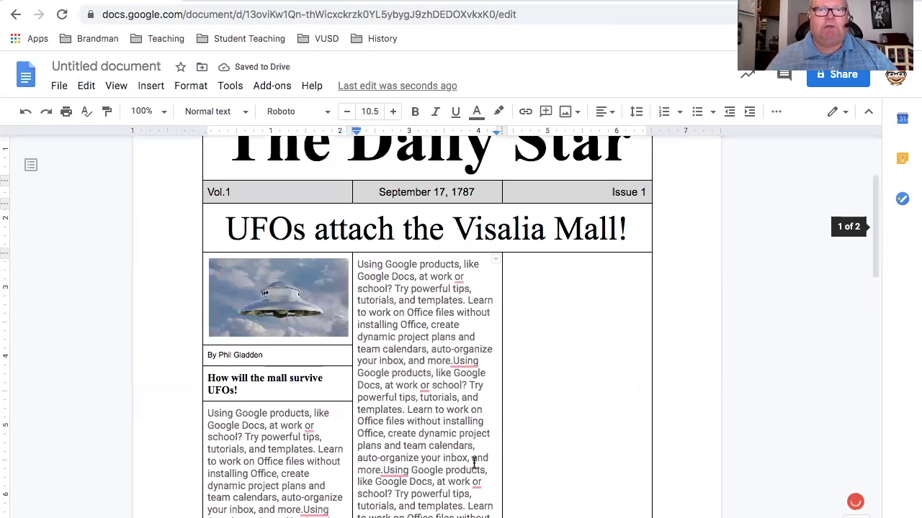
scroll(478, 472, "down", 1)
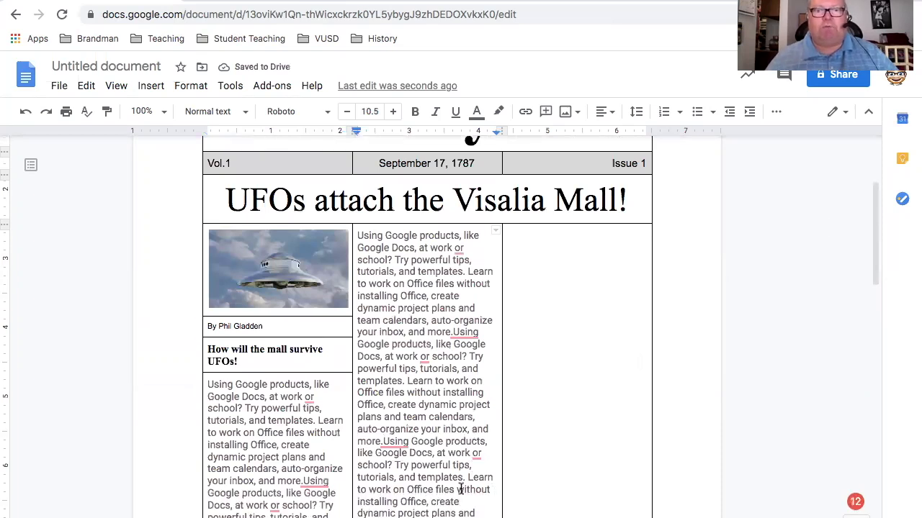
scroll(461, 489, "down", 1)
scroll(459, 494, "down", 1)
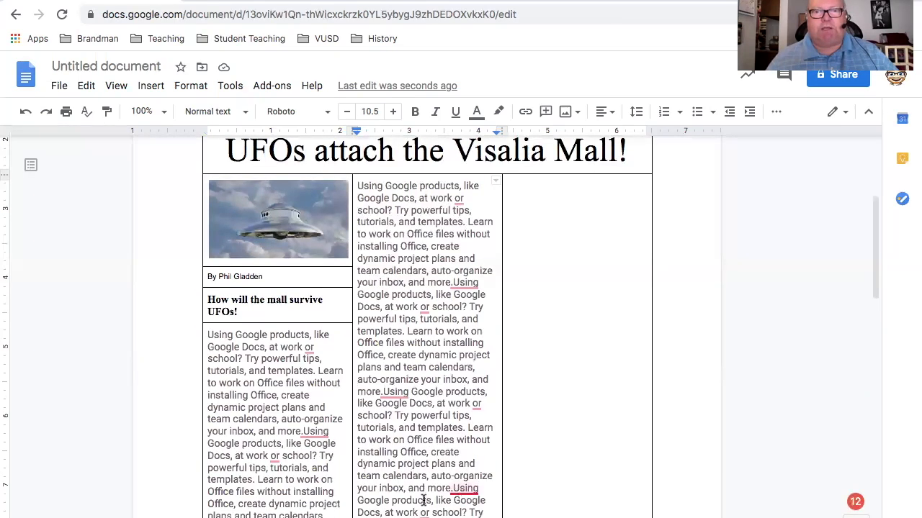
scroll(423, 499, "down", 3)
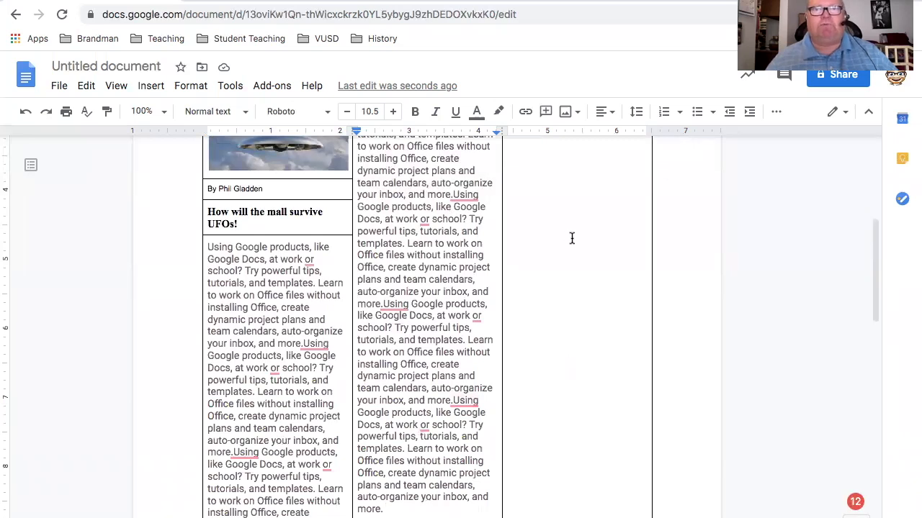
scroll(573, 239, "up", 1)
scroll(574, 238, "up", 2)
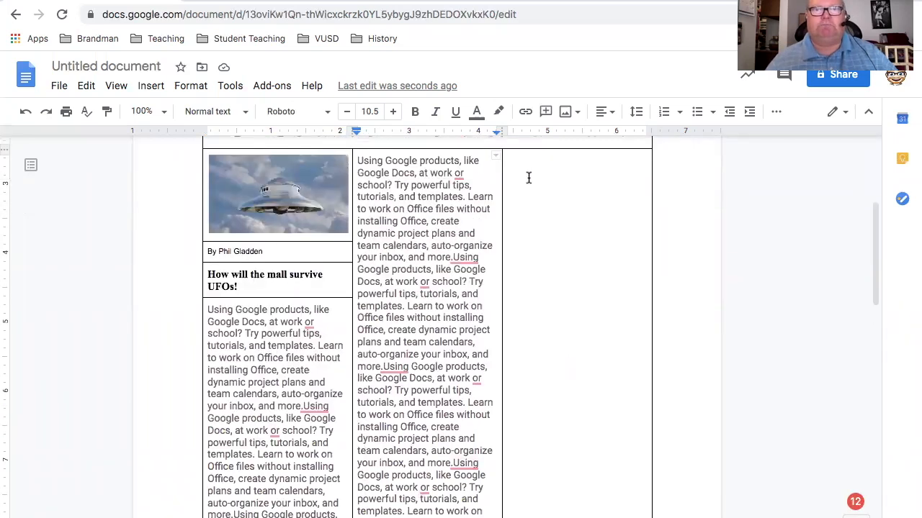
left_click(528, 169)
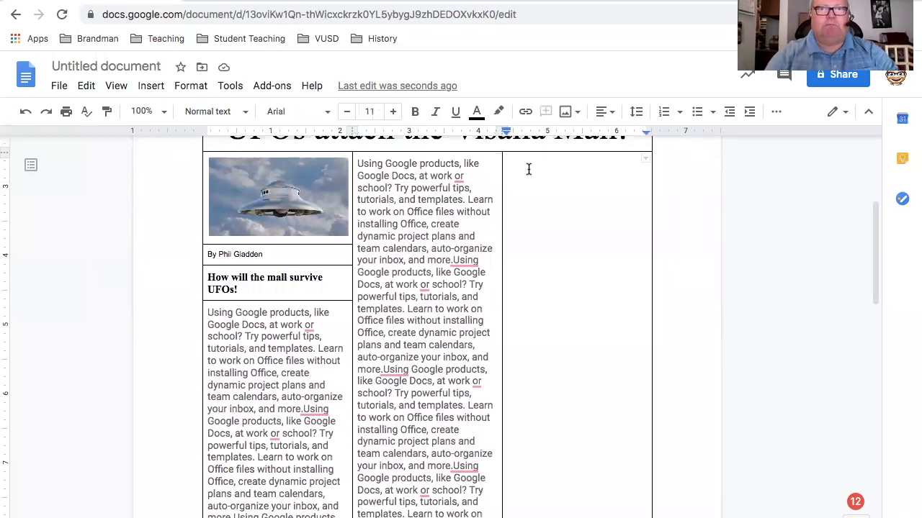
type("Using Google products, like Google Docs, at work or school? Try powerful tips, tutorials, and templates. Learn to work on Office files without installing Office, create dynamic project plans and team calendars, auto-organize your inbox, and more.")
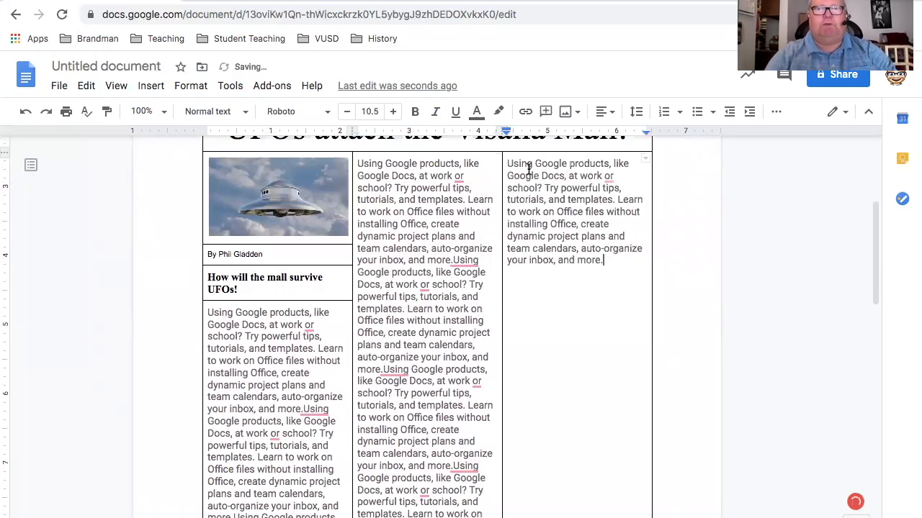
type("Using Google products, like Google Docs, at work or school? Try powerful tips, tutorials, and templates. Learn to work on Office files without installing Office, create dynamic project plans and team calendars, auto-organize your inbox, and more.")
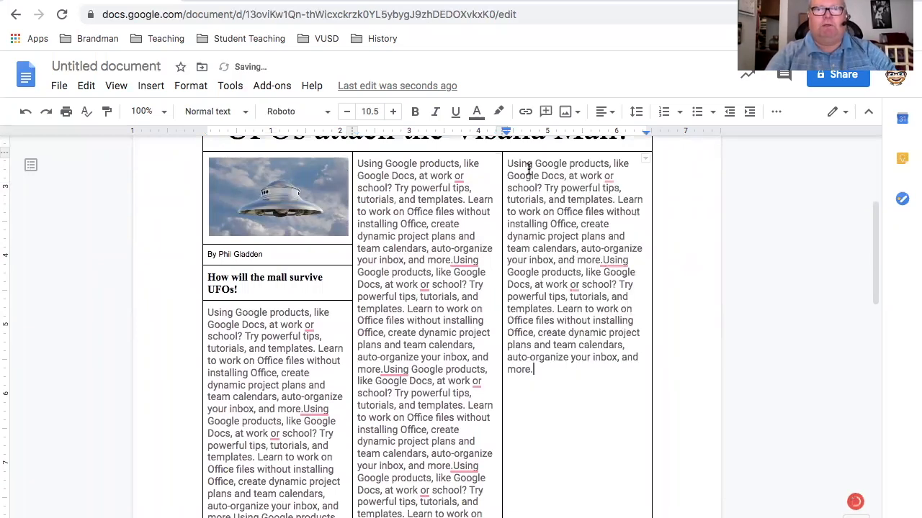
type("Using Google products, like Google Docs, at work or school? Try powerful tips, tutorials, and templates. Learn to work on Office files without installing Office, create dynamic project plans and team calendars, auto-organize your inbox, and more.")
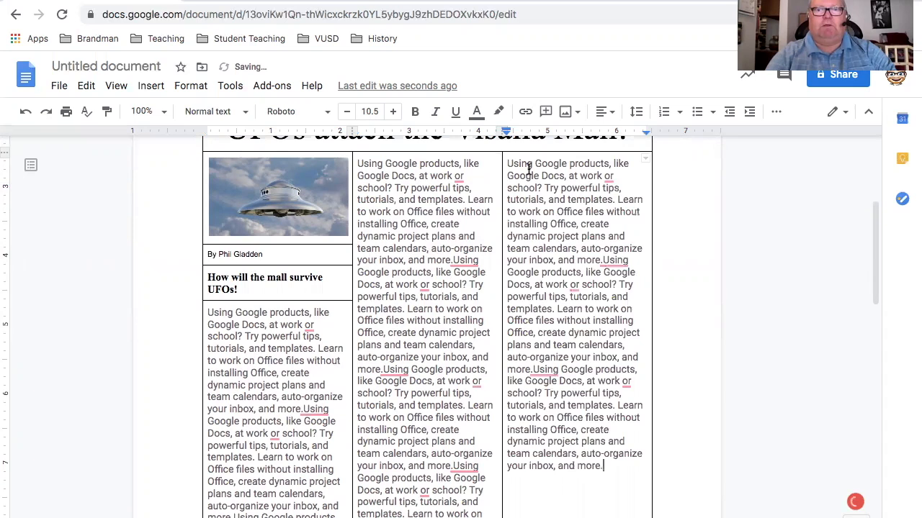
type("Using Google products, like Google Docs, at work or school? Try powerful tips, tutorials, and templates. Learn to work on Office files without installing Office, create dynamic project plans and team calendars, auto-organize your inbox, and more.")
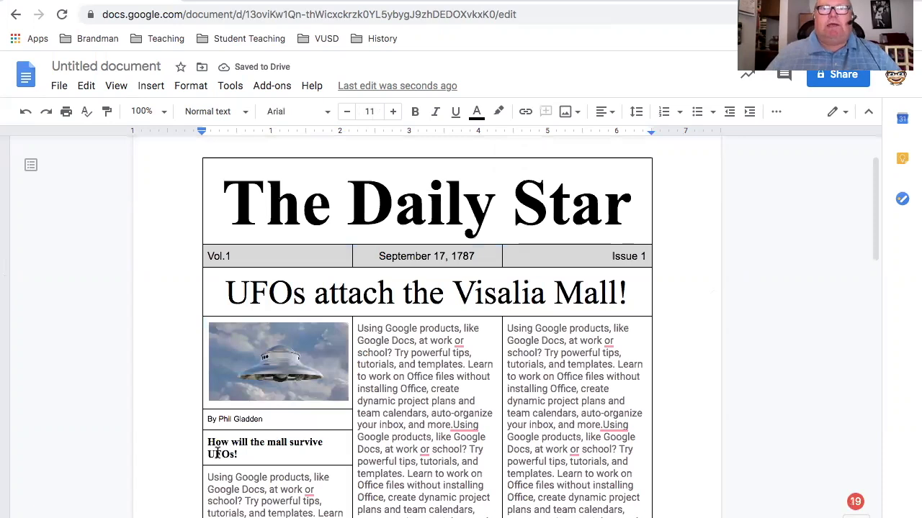
Justify all the article text in the first column below the "How will the mall survive UFOs!" subheading
scroll(218, 452, "down", 1)
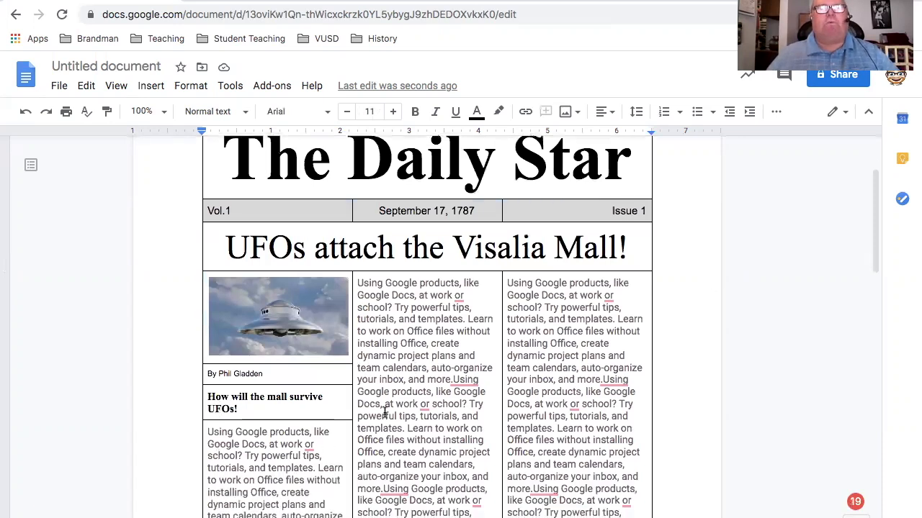
scroll(386, 412, "down", 1)
scroll(385, 413, "down", 1)
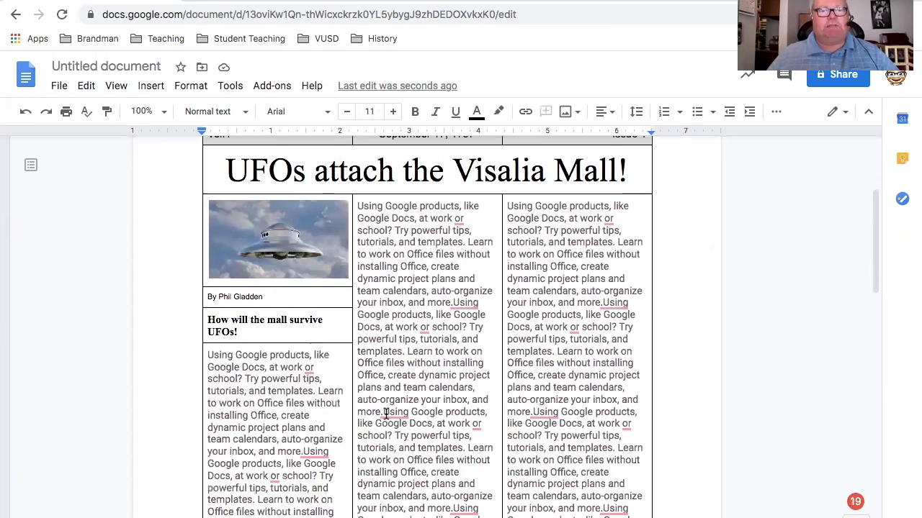
scroll(334, 442, "down", 4)
left_click_drag(331, 494, 207, 225)
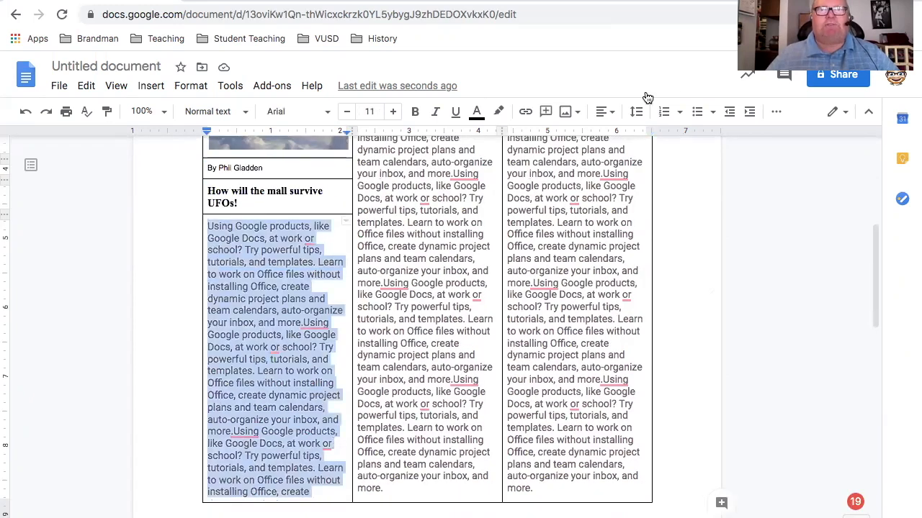
left_click(610, 113)
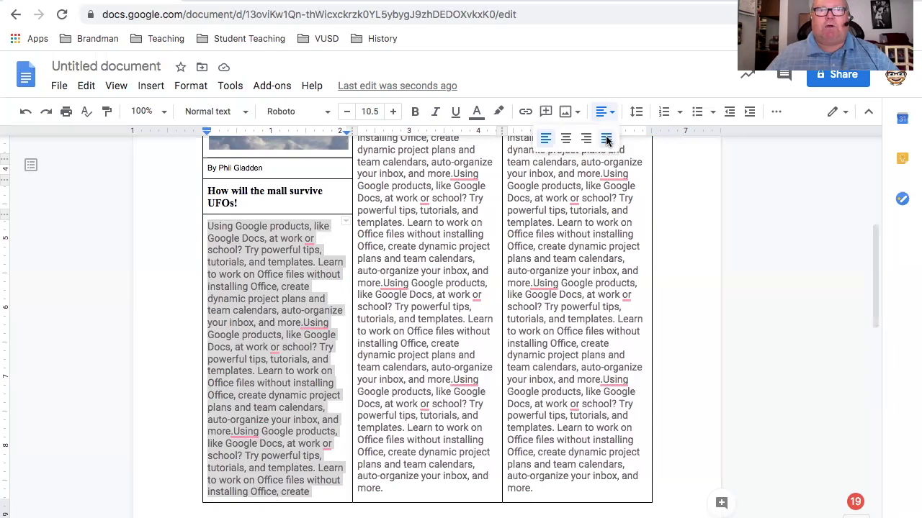
left_click(607, 140)
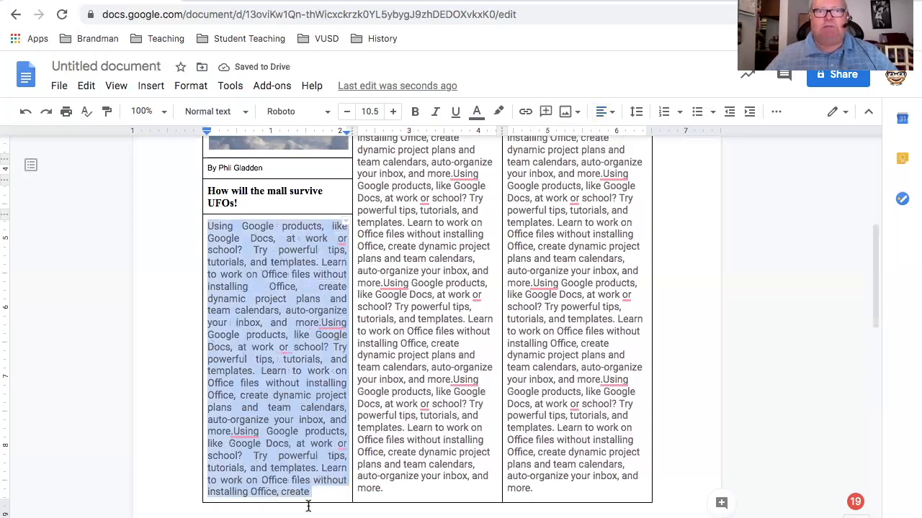
Justify all the article text in the middle column, from its first line to its last
left_click(389, 488)
left_click(383, 138, "shift")
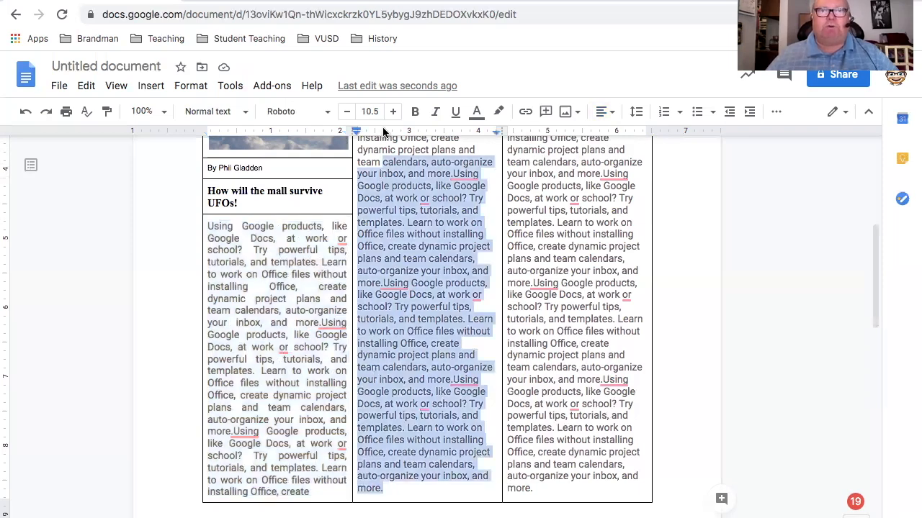
key("shift+Up")
key("shift+Up")
key("shift+Up")
key("shift+Up")
key("shift+Up")
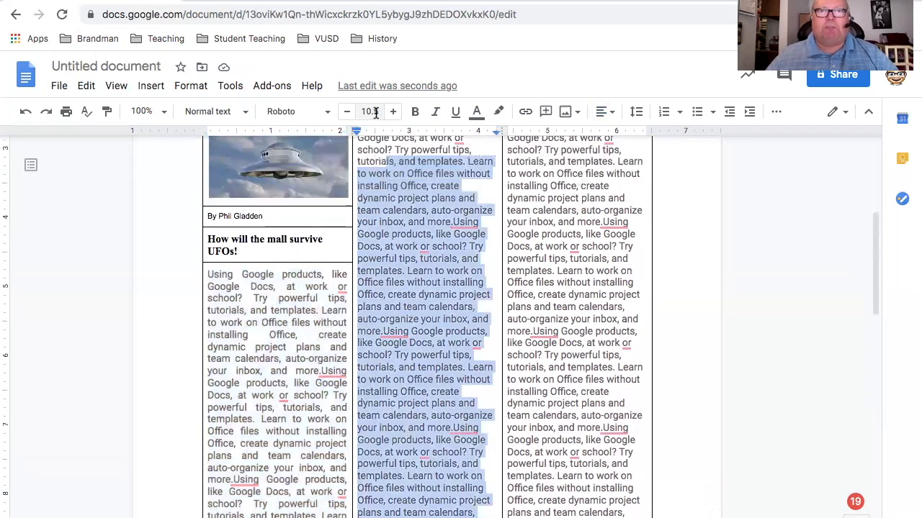
left_click(355, 175, "shift")
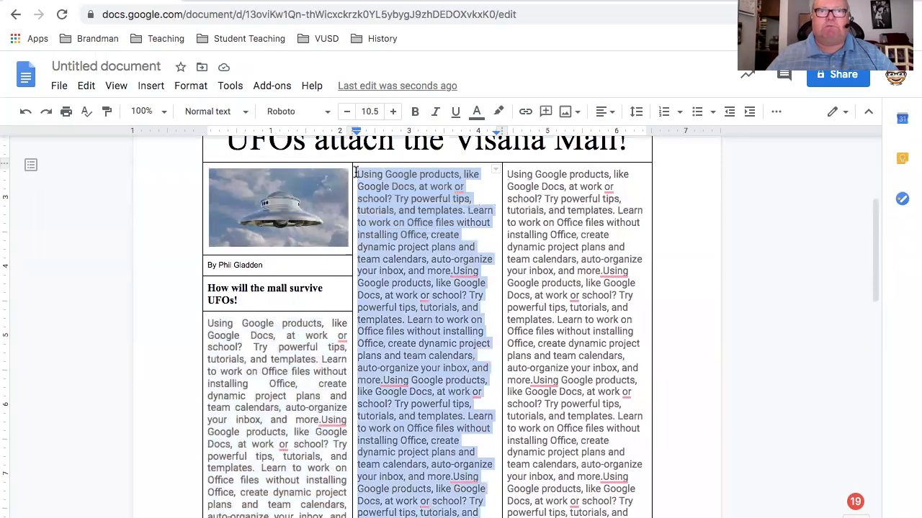
left_click(609, 119)
left_click(607, 141)
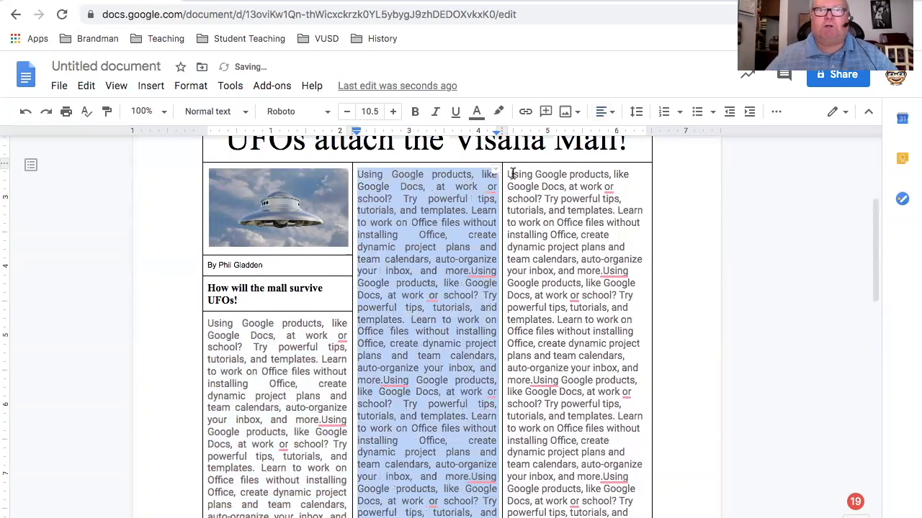
Justify all the article text in the third column and clear the selection
left_click_drag(507, 174, 609, 516)
left_click_drag(604, 480, 628, 421)
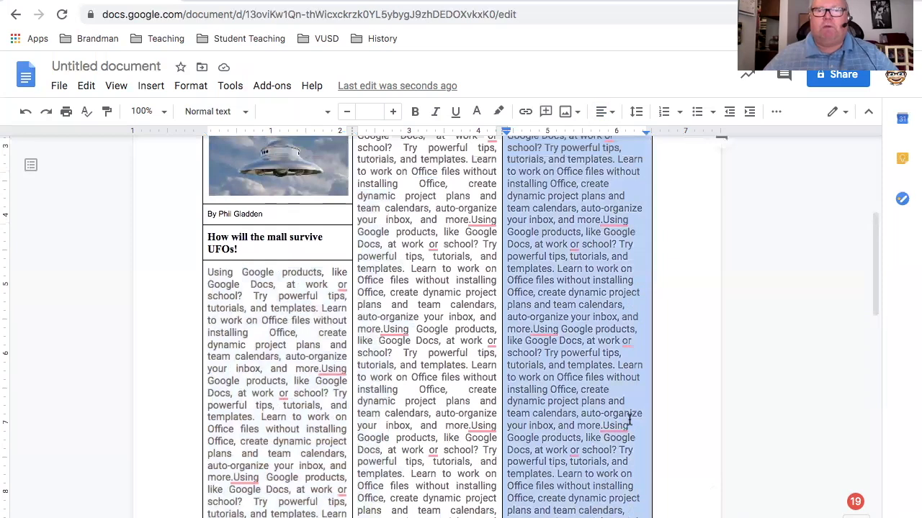
left_click(609, 113)
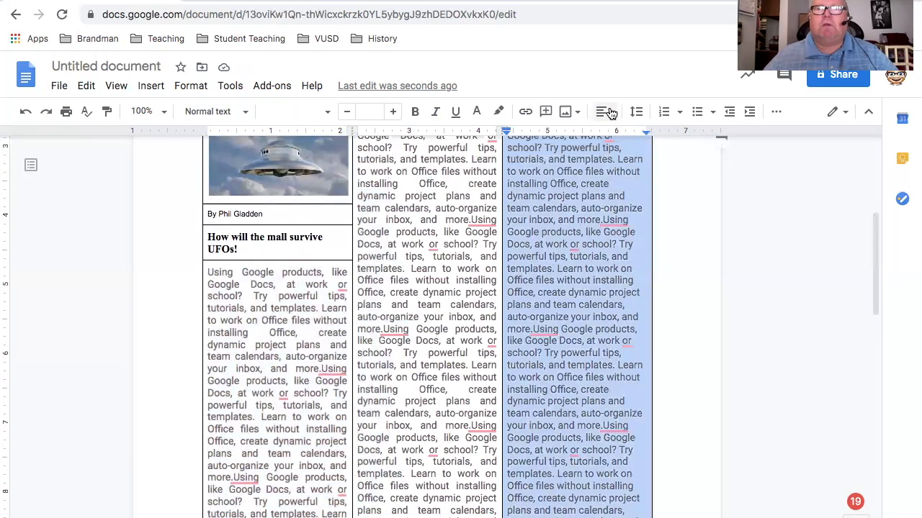
left_click(605, 139)
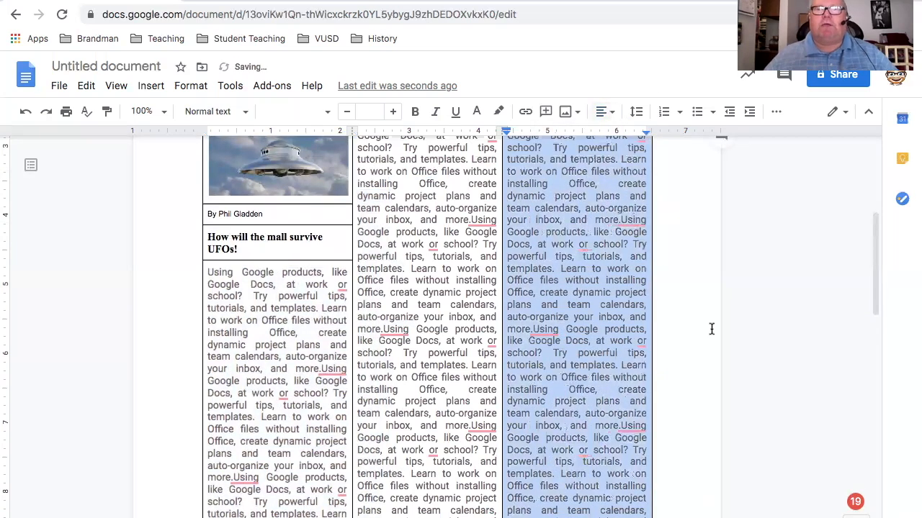
left_click(712, 308)
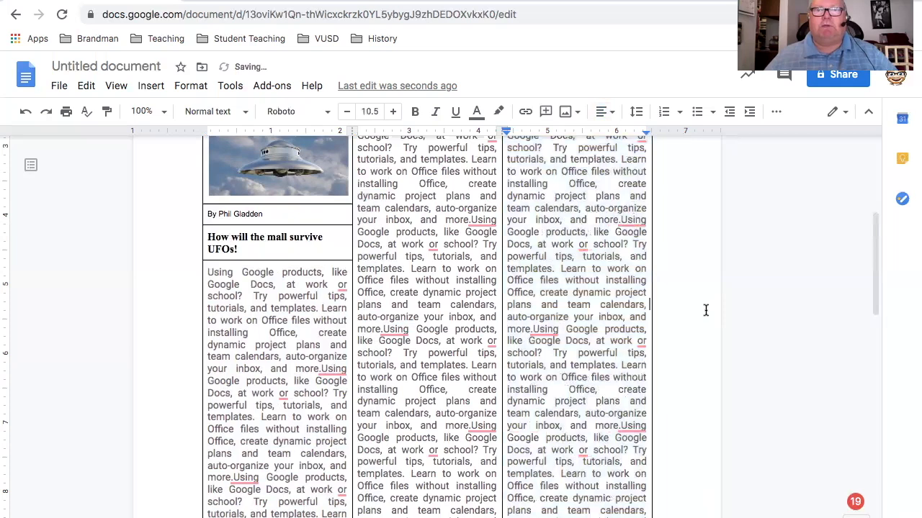
scroll(697, 309, "up", 2)
scroll(697, 310, "down", 1)
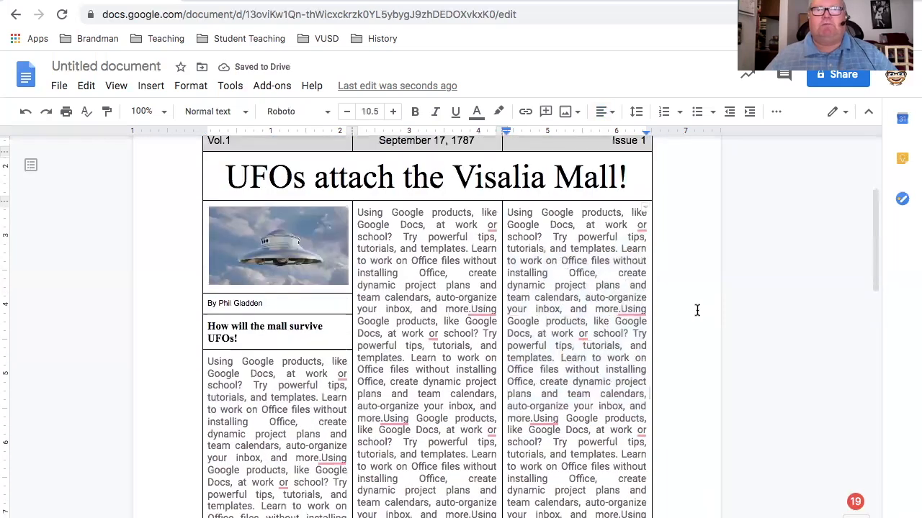
scroll(697, 310, "down", 1)
scroll(675, 315, "down", 1)
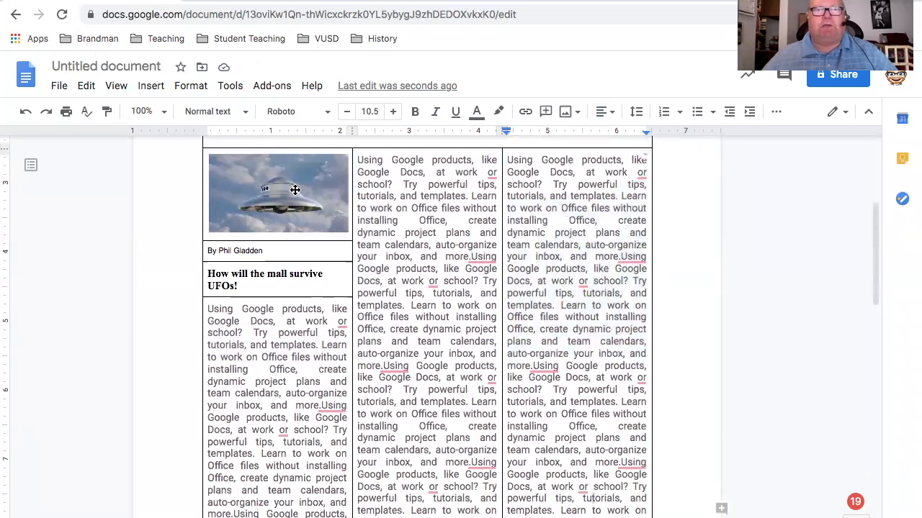
left_click_drag(260, 139, 241, 180)
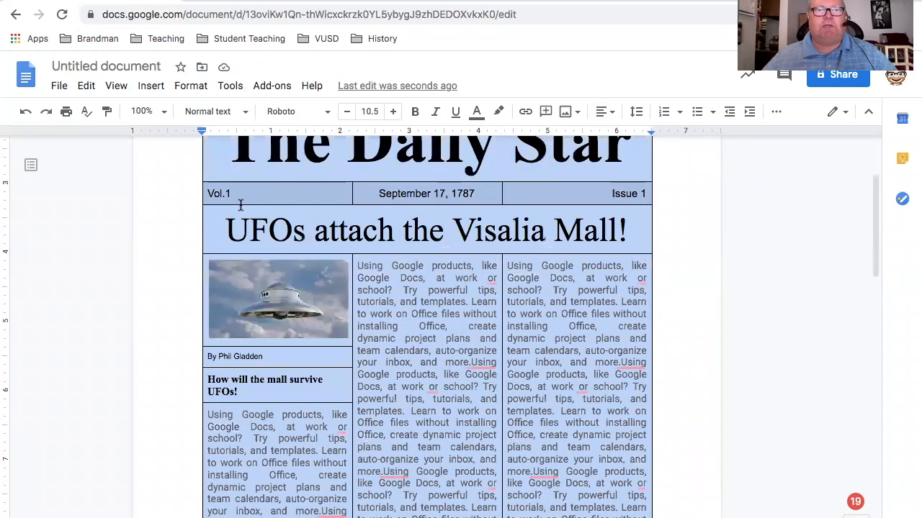
scroll(234, 218, "up", 3)
left_click_drag(235, 219, 590, 396)
scroll(590, 396, "down", 6)
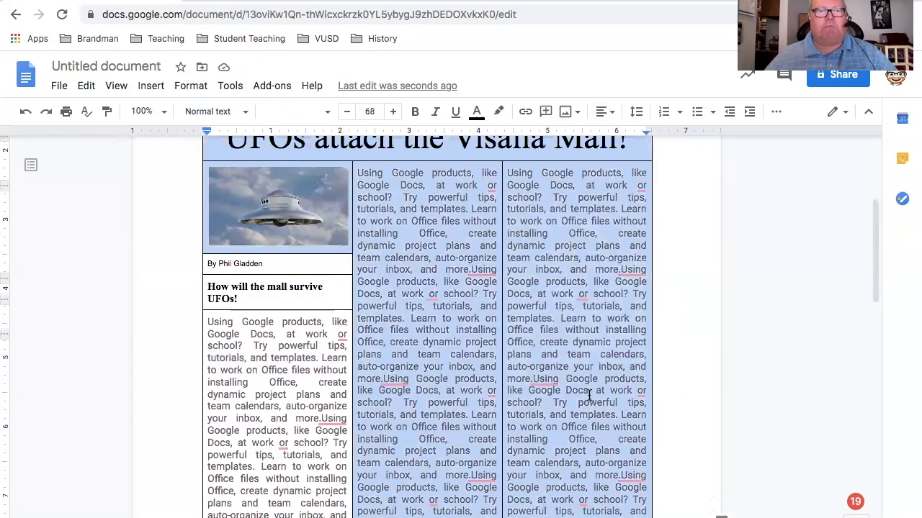
scroll(238, 414, "down", 5)
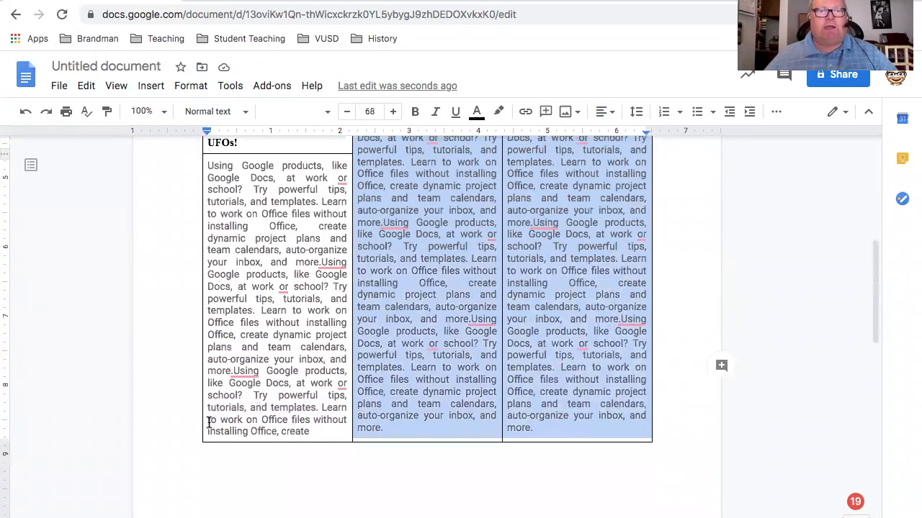
Select the entire newspaper table, from masthead to article columns, set its border color to white, and clear the selection
left_click(209, 423)
key("ctrl+a")
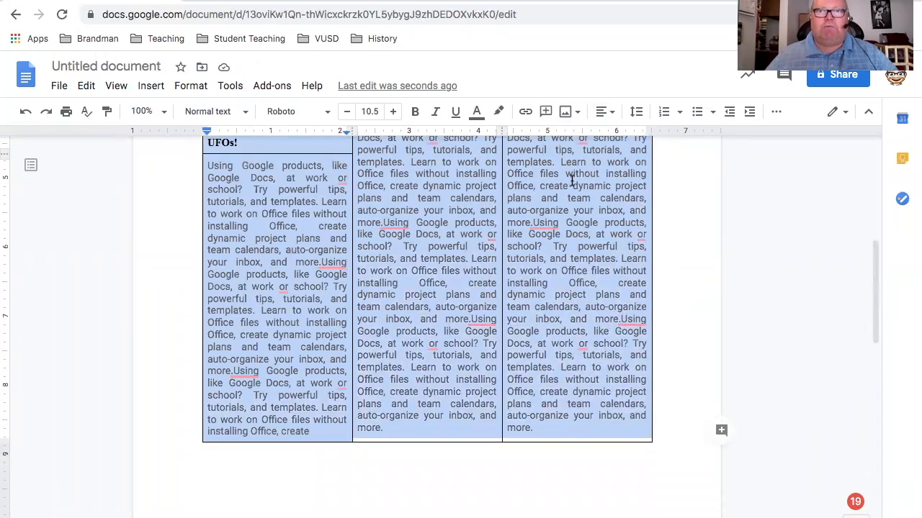
scroll(578, 205, "up", 5)
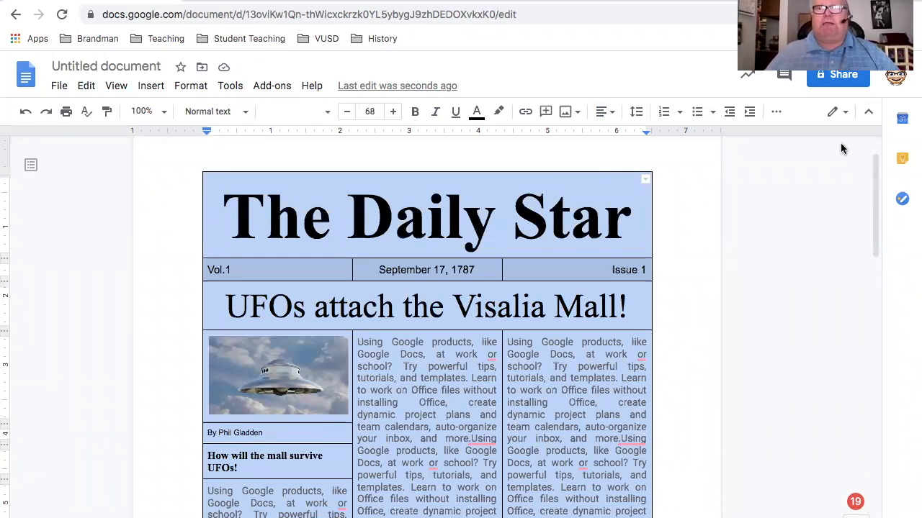
left_click(777, 114)
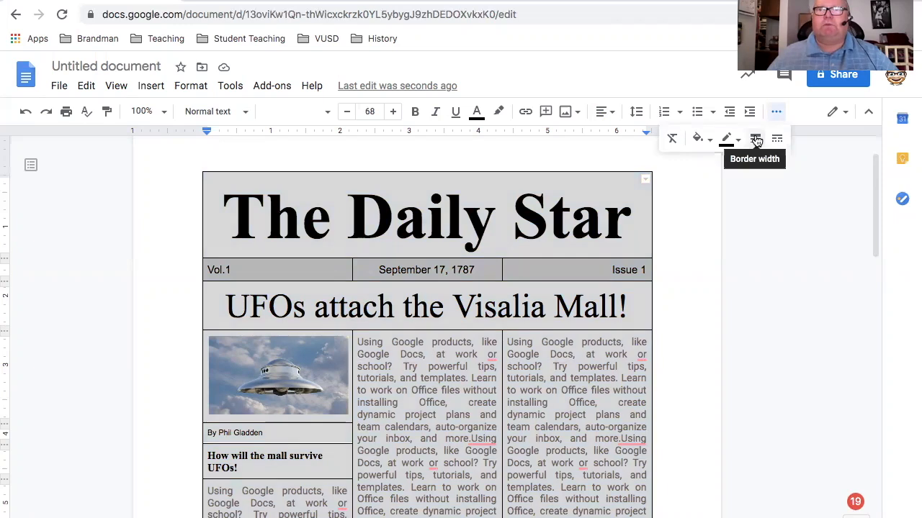
left_click(756, 140)
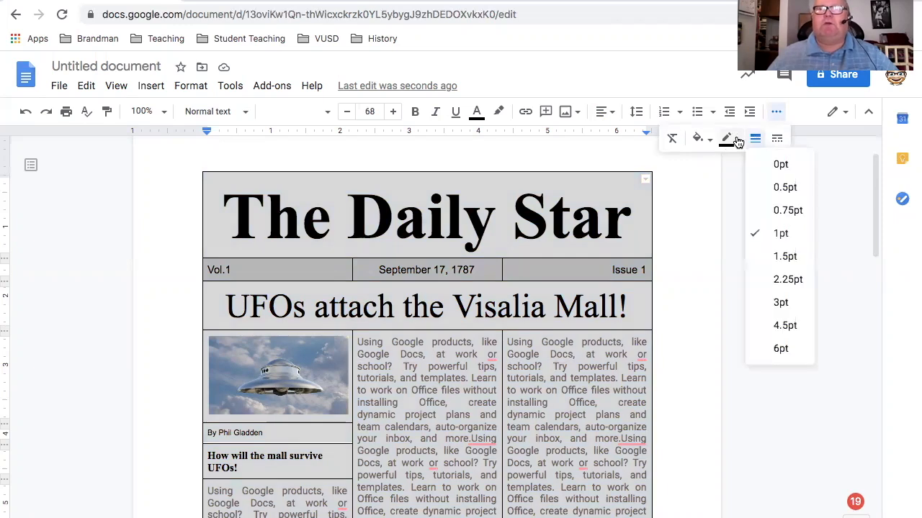
left_click(727, 139)
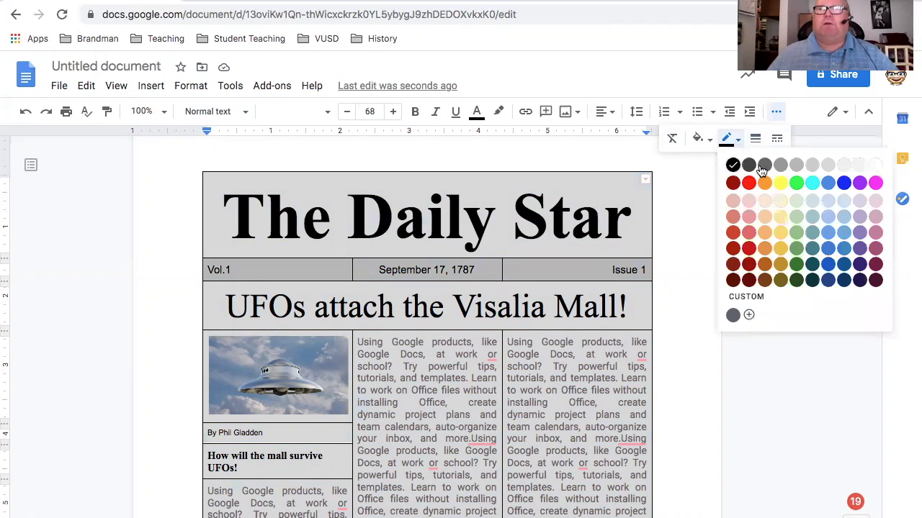
left_click(877, 171)
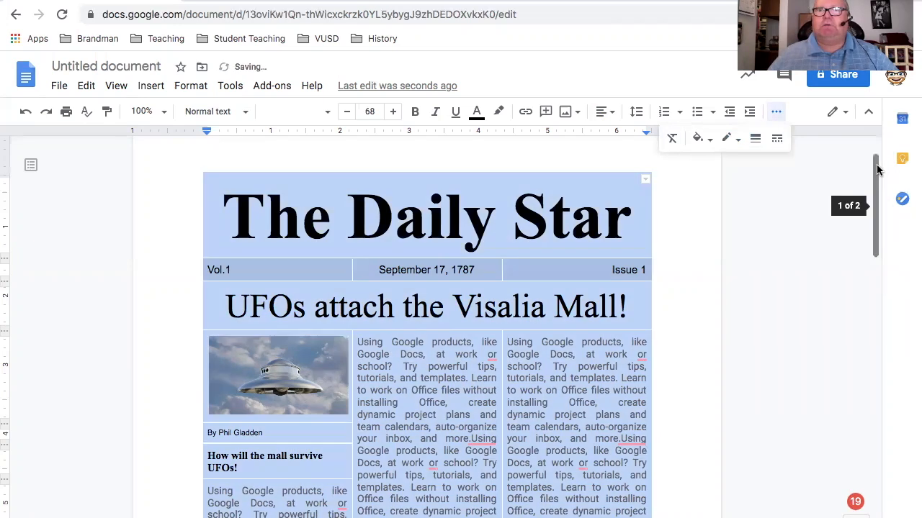
left_click(693, 203)
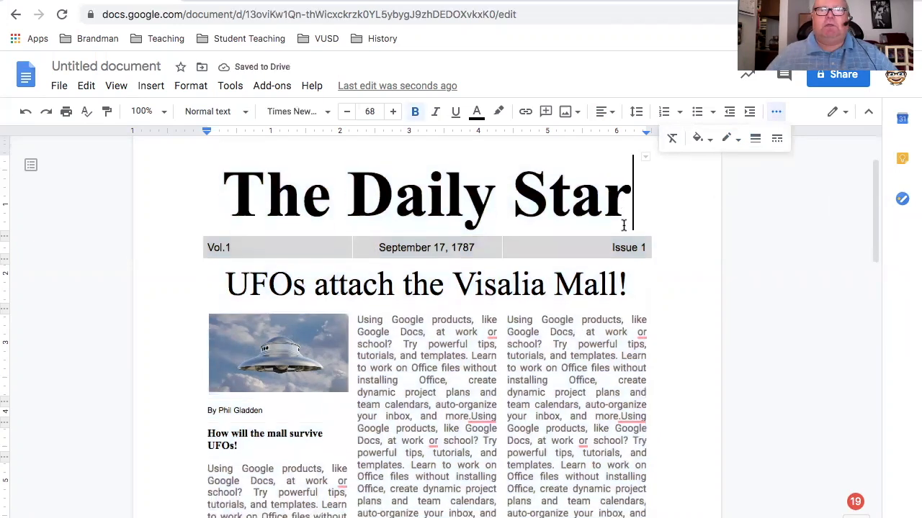
Review the newspaper page from the masthead and headline down through the picture, subheading and three article columns
scroll(623, 226, "down", 3)
scroll(628, 230, "down", 2)
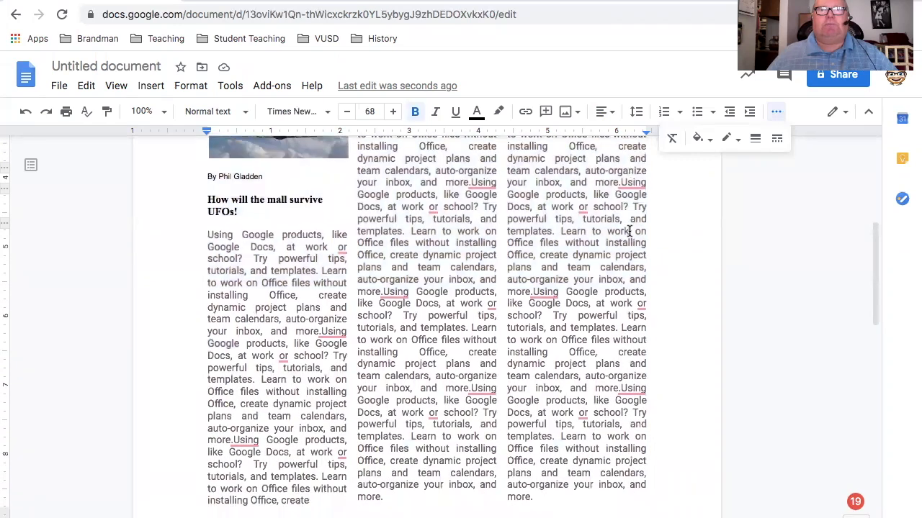
scroll(628, 231, "down", 1)
scroll(628, 230, "up", 5)
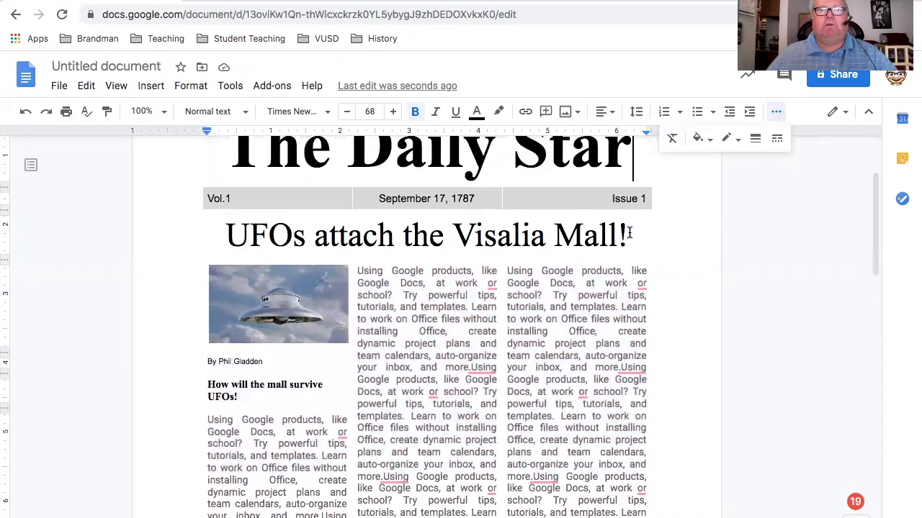
scroll(628, 232, "up", 1)
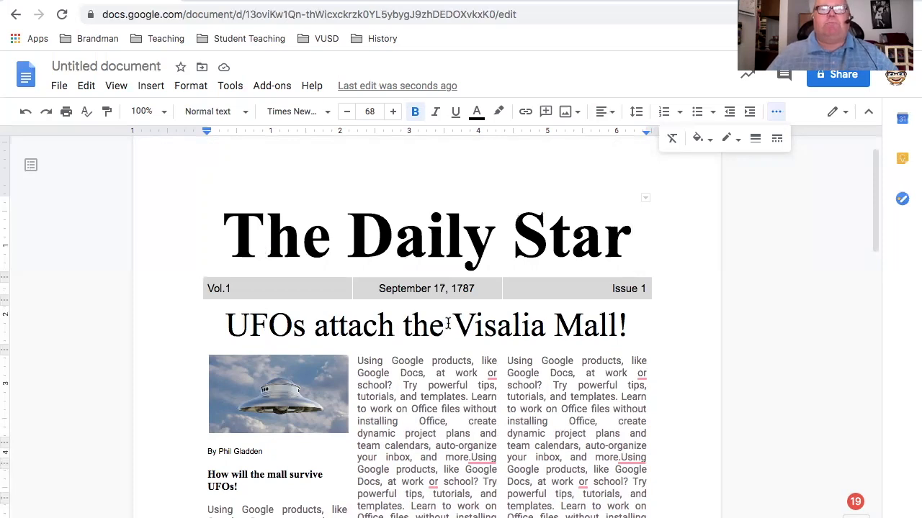
scroll(448, 325, "down", 2)
scroll(448, 324, "down", 1)
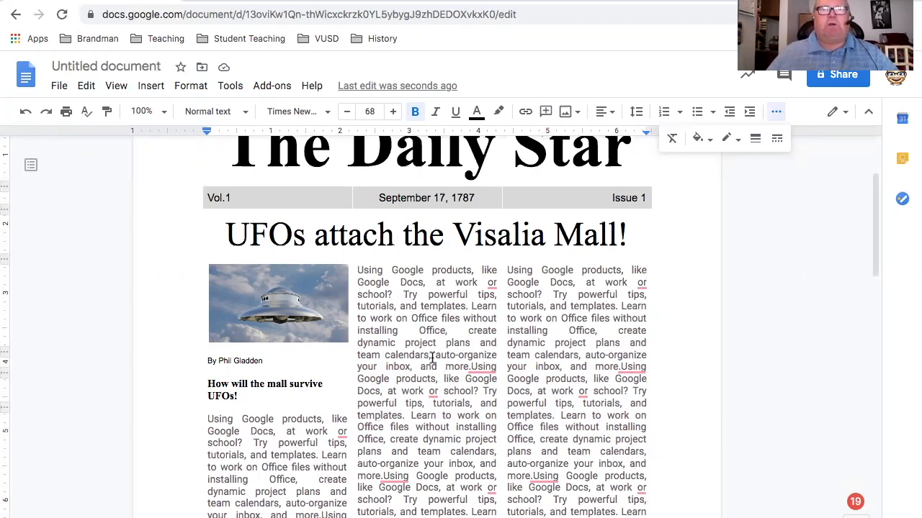
scroll(432, 358, "down", 3)
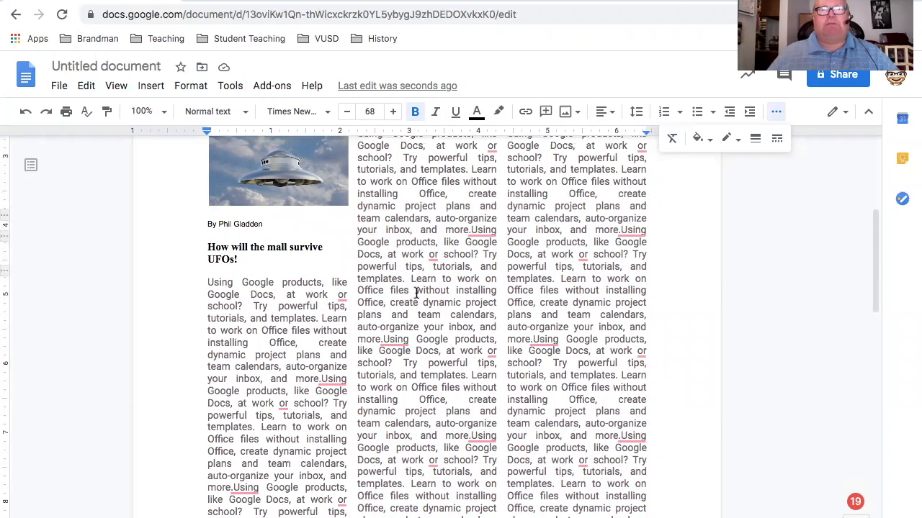
scroll(321, 258, "up", 1)
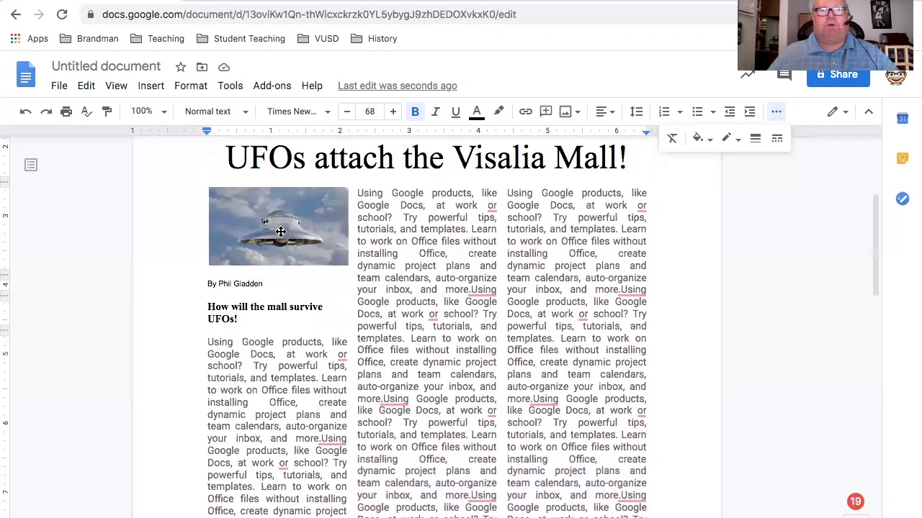